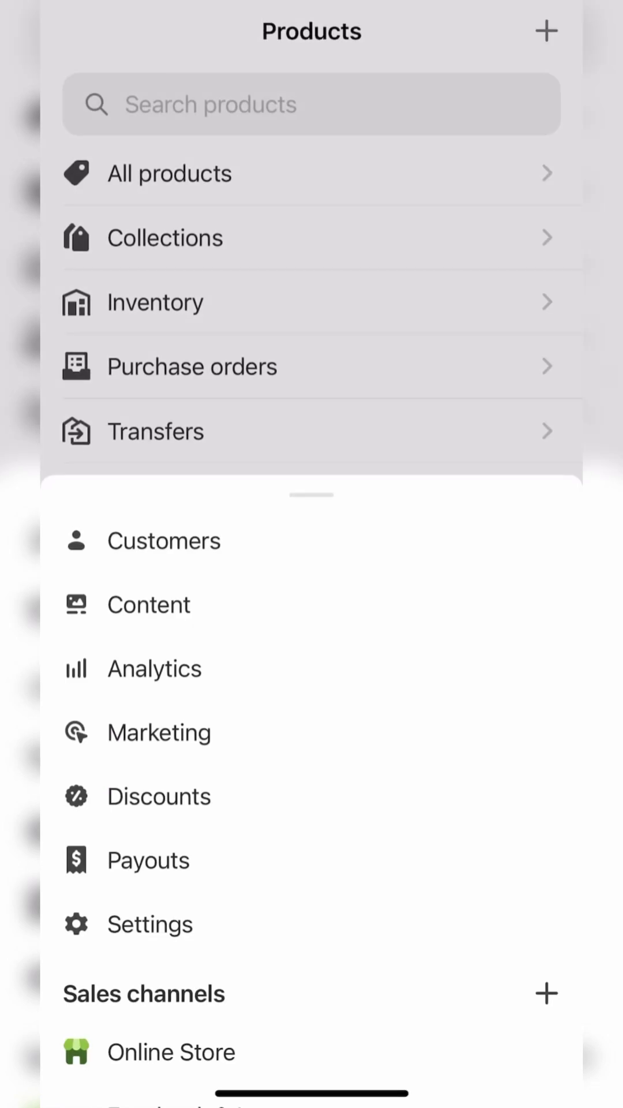
Step: Show the Discounts list, try the Active, Scheduled and Expired filters, ending on Active
left_click(159, 796)
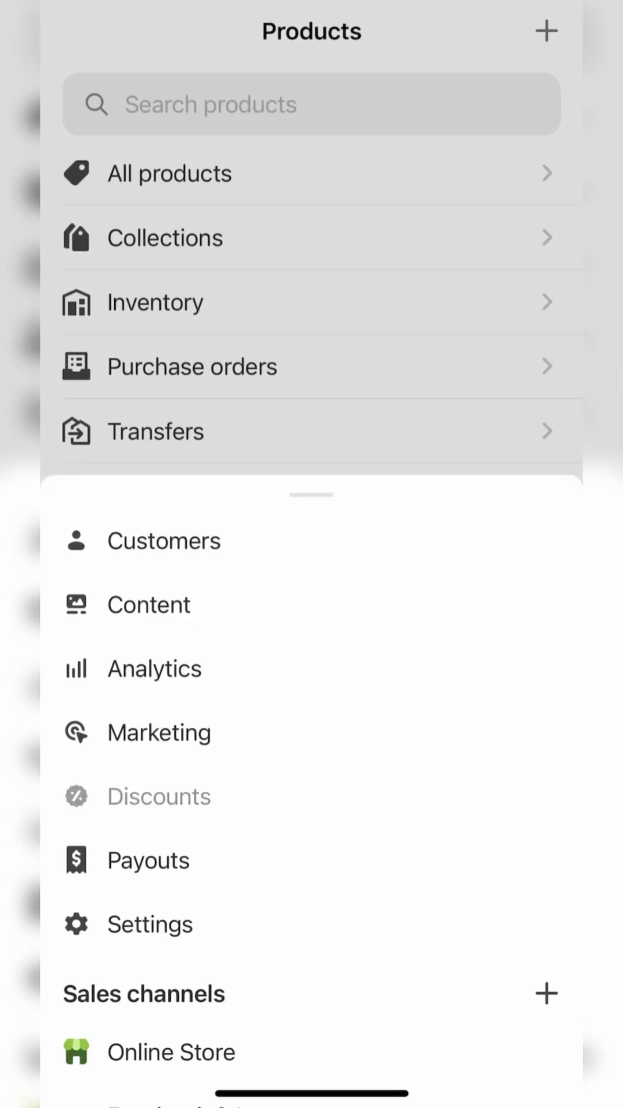
scroll(312, 519, "down", 3)
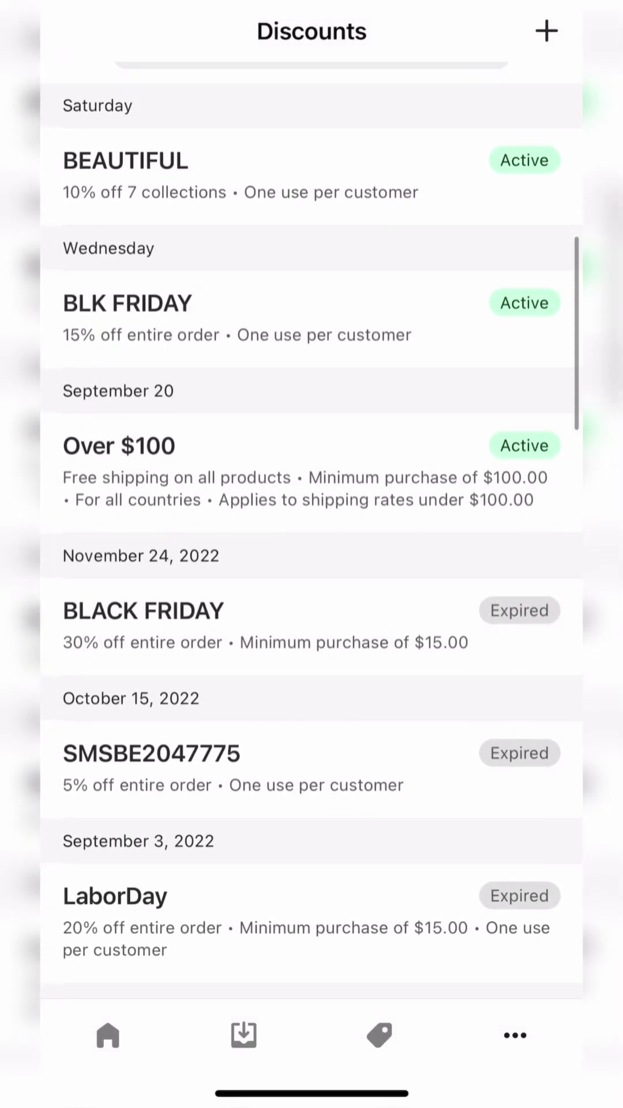
scroll(312, 519, "up", 3)
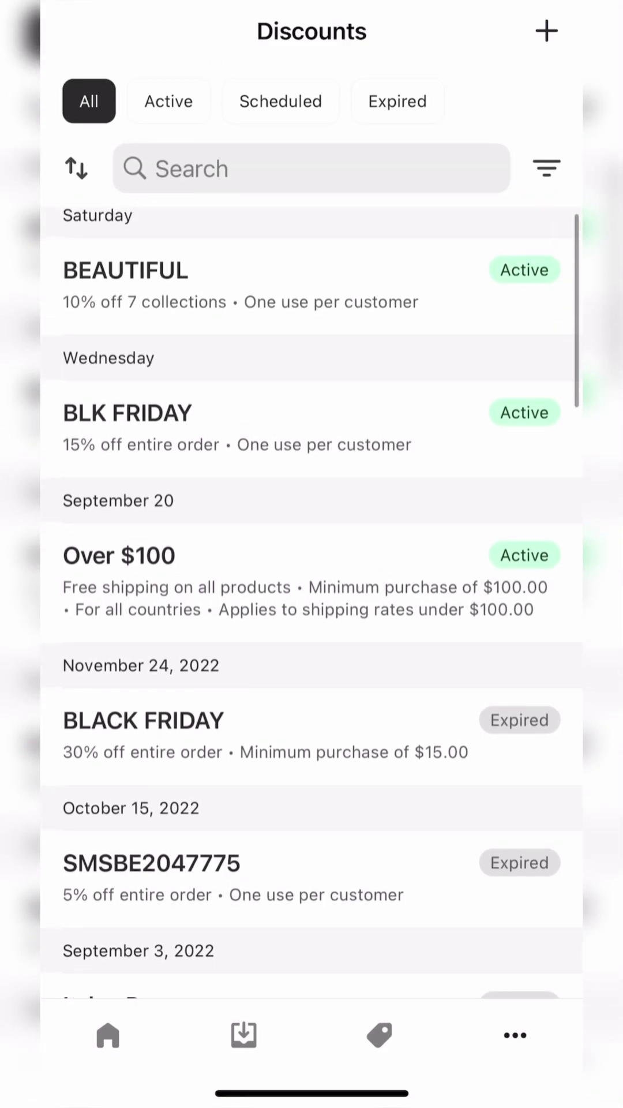
left_click(168, 101)
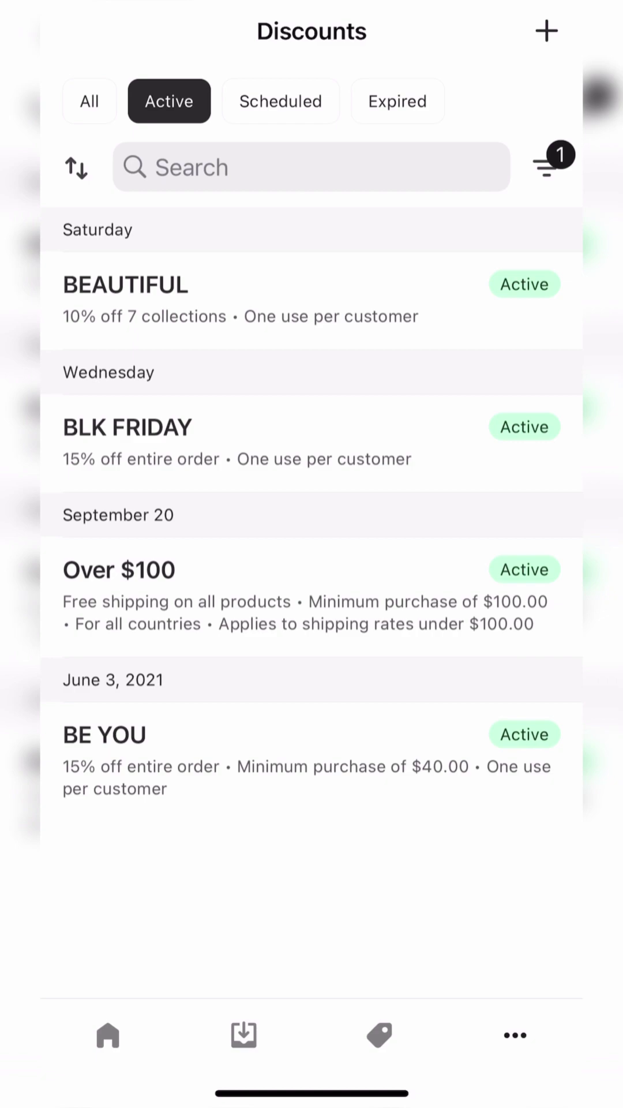
left_click(281, 101)
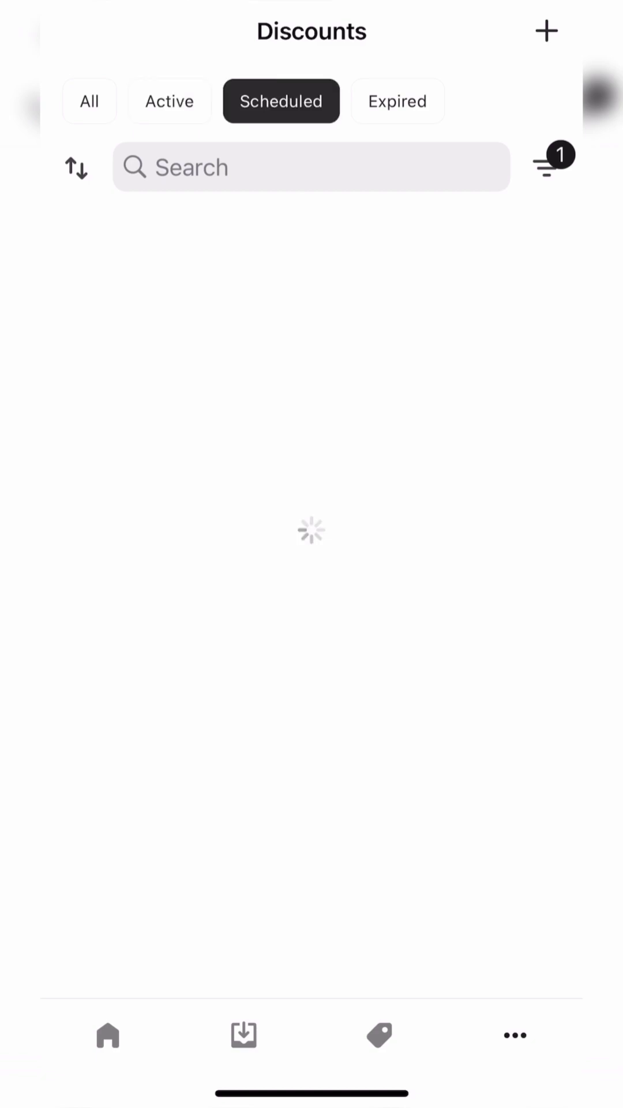
left_click(397, 101)
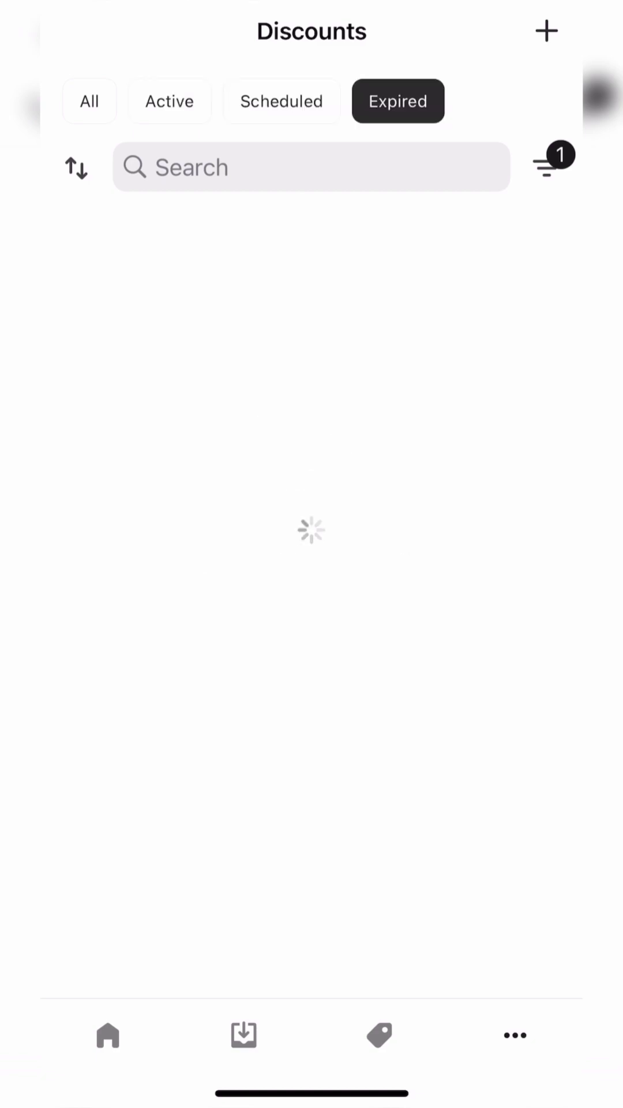
left_click(169, 101)
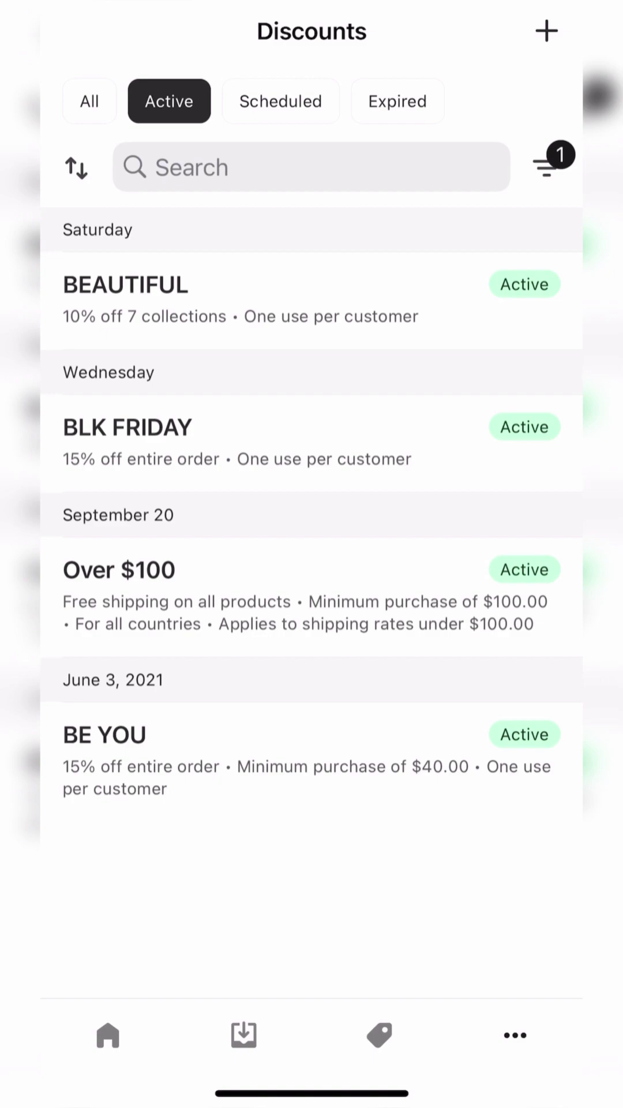
Step: Scroll through the BE YOU discount's settings: 15% off, $40 minimum, one use per customer
scroll(311, 461, "down", 2)
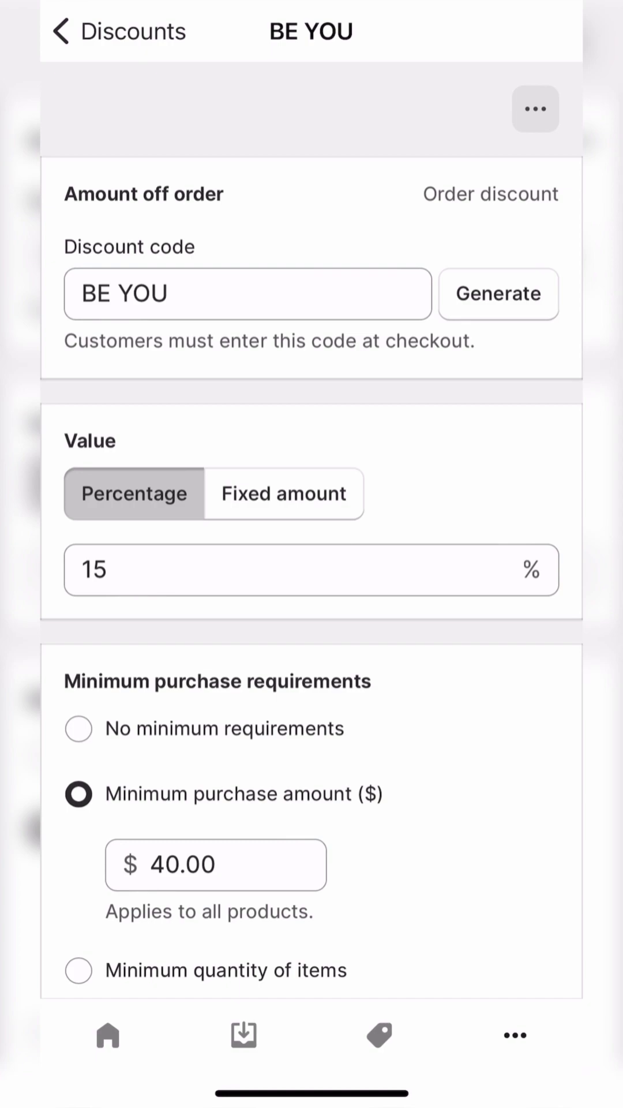
scroll(312, 554, "down", 5)
scroll(311, 554, "down", 8)
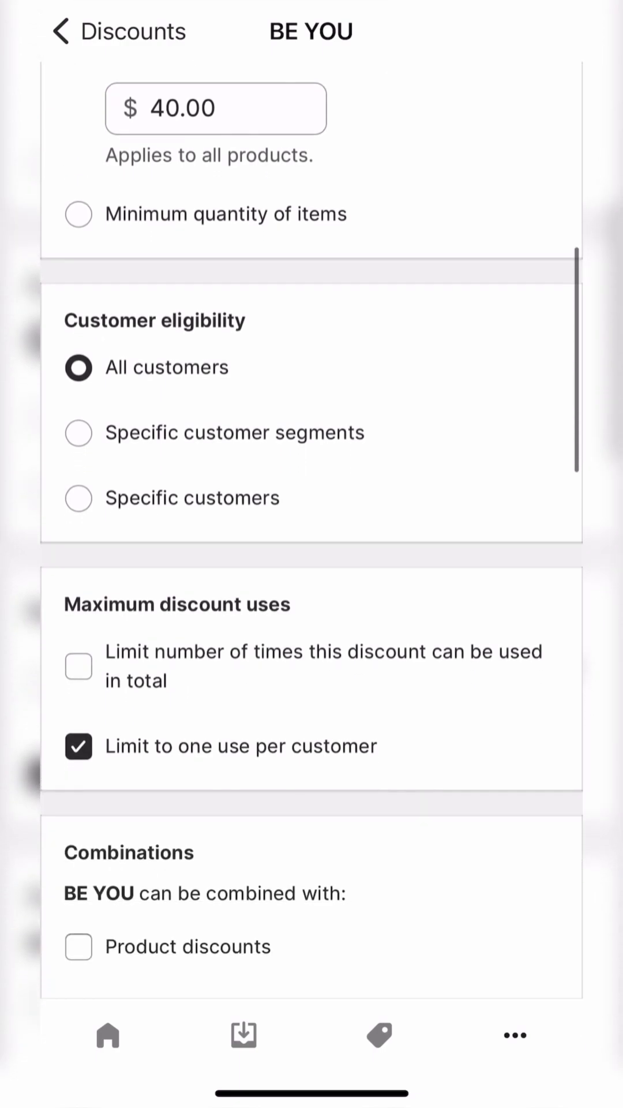
scroll(311, 554, "down", 2)
scroll(312, 554, "down", 6)
scroll(312, 554, "down", 5)
scroll(312, 554, "down", 5)
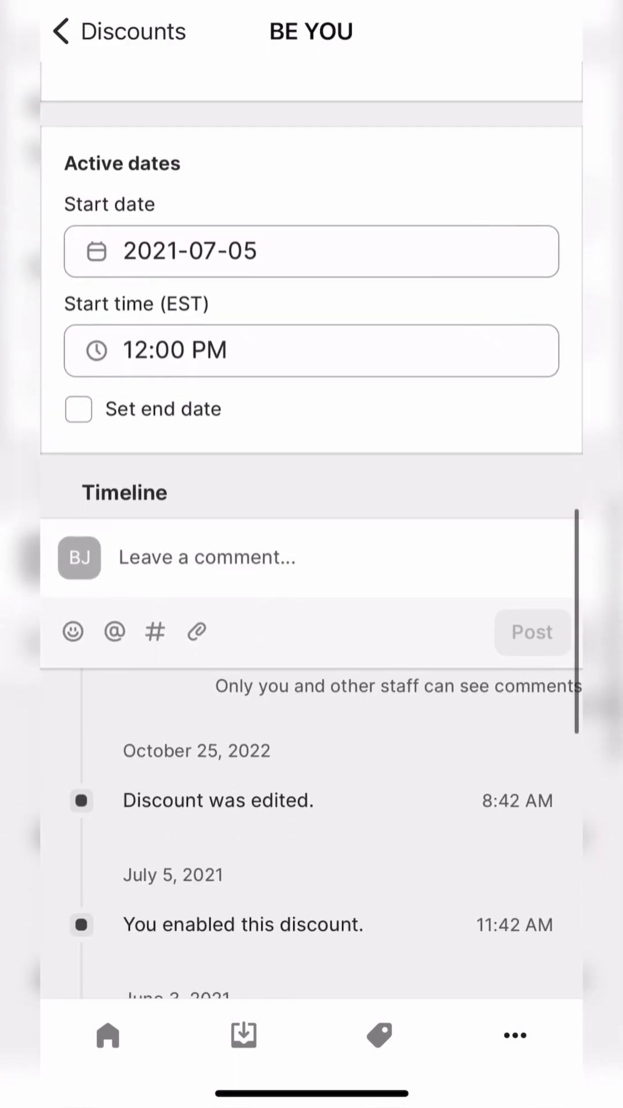
scroll(312, 554, "up", 8)
scroll(312, 554, "up", 6)
scroll(312, 554, "up", 5)
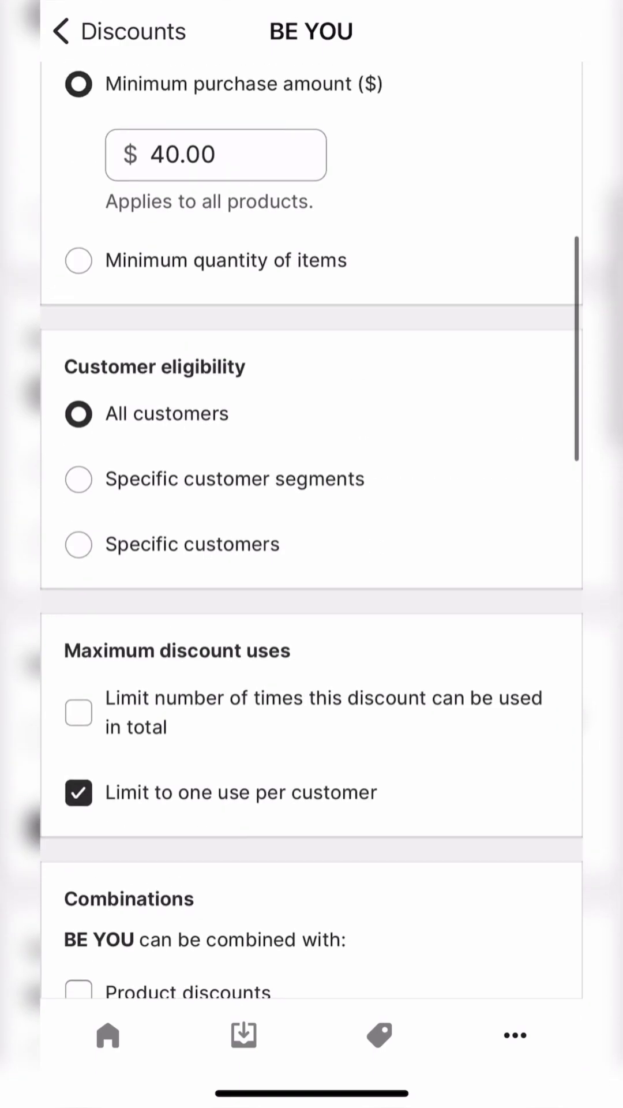
scroll(311, 554, "up", 4)
scroll(312, 554, "up", 3)
scroll(311, 554, "up", 4)
scroll(311, 554, "up", 2)
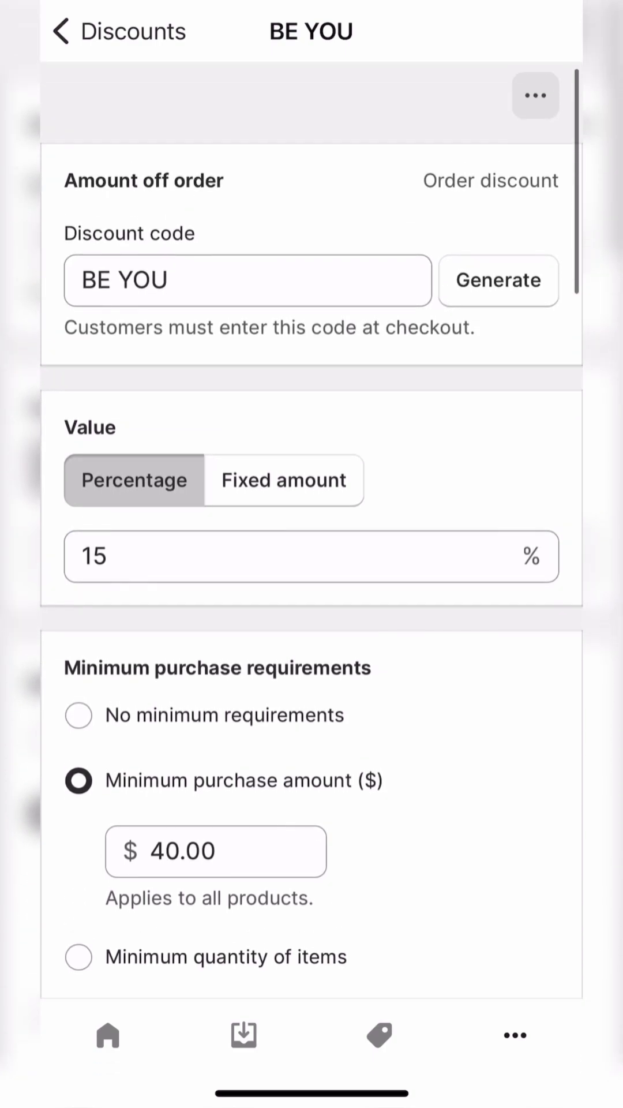
Step: Deactivate the BE YOU discount from its actions menu and return to the Discounts list
left_click(536, 108)
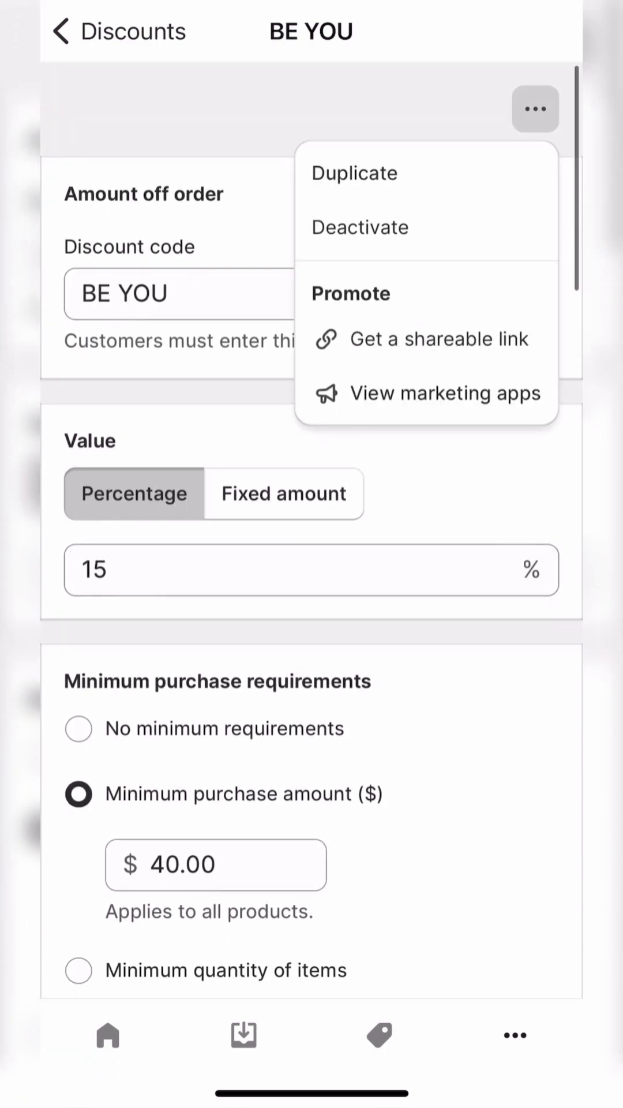
left_click(360, 226)
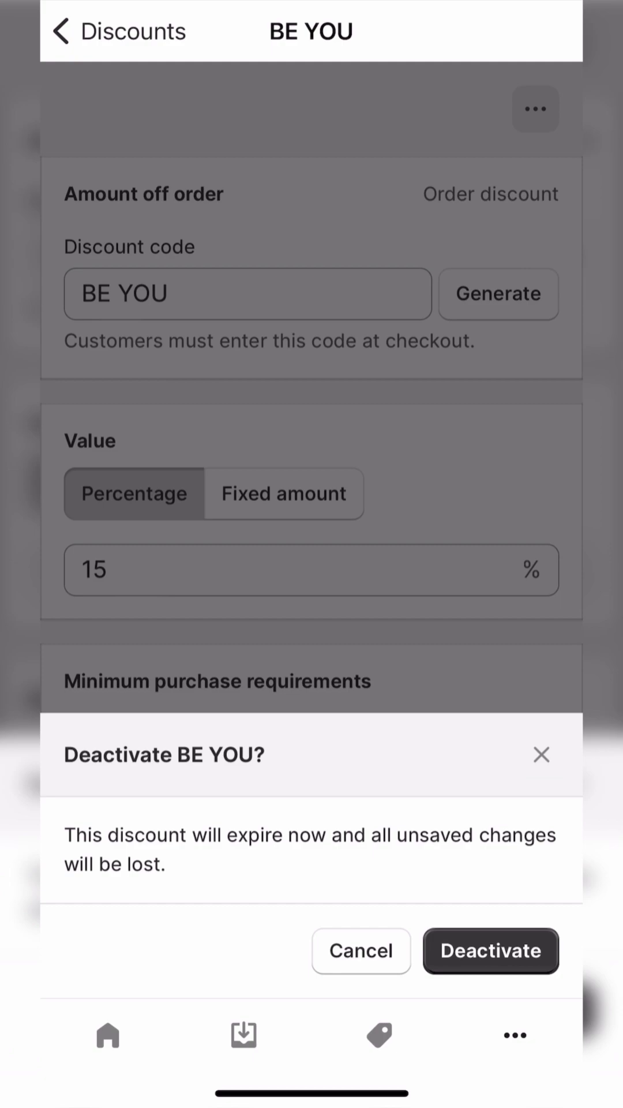
left_click(491, 950)
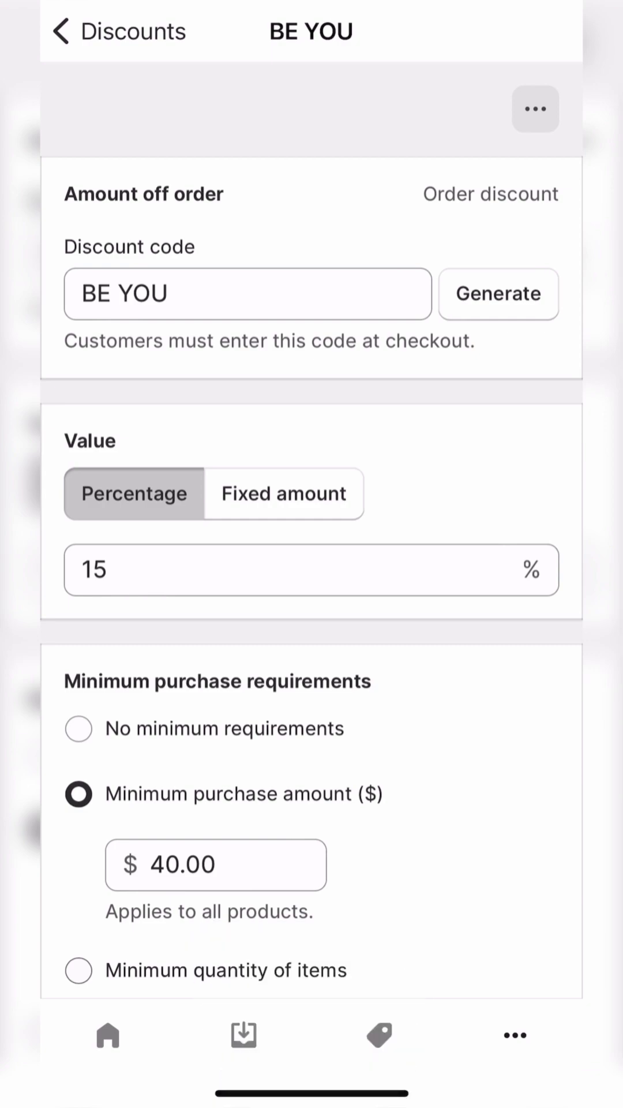
left_click(118, 32)
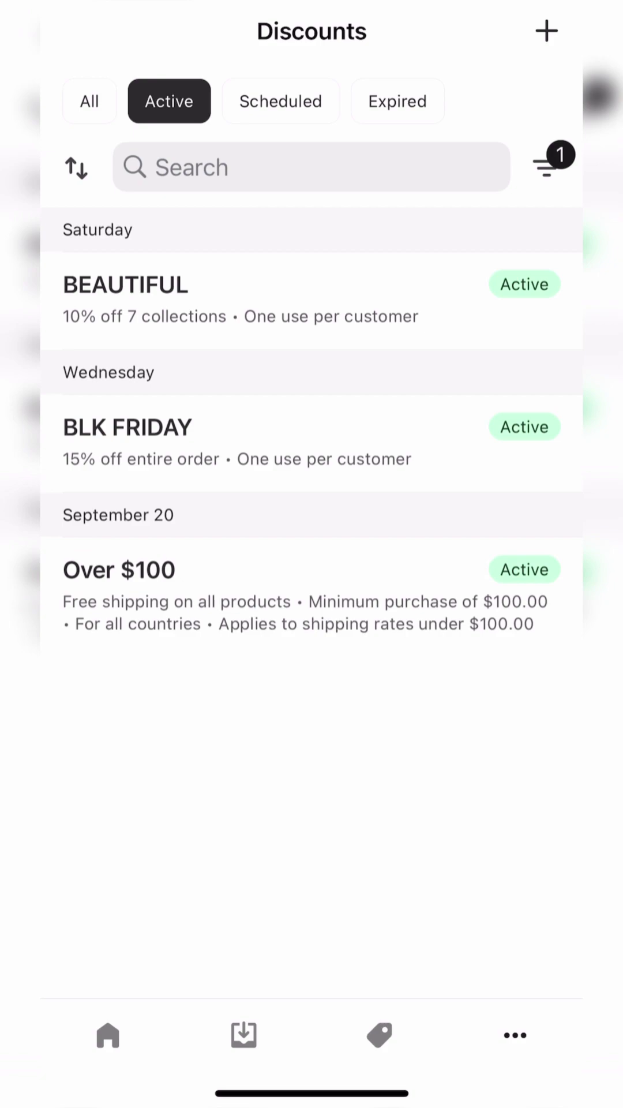
scroll(311, 329, "down", 1)
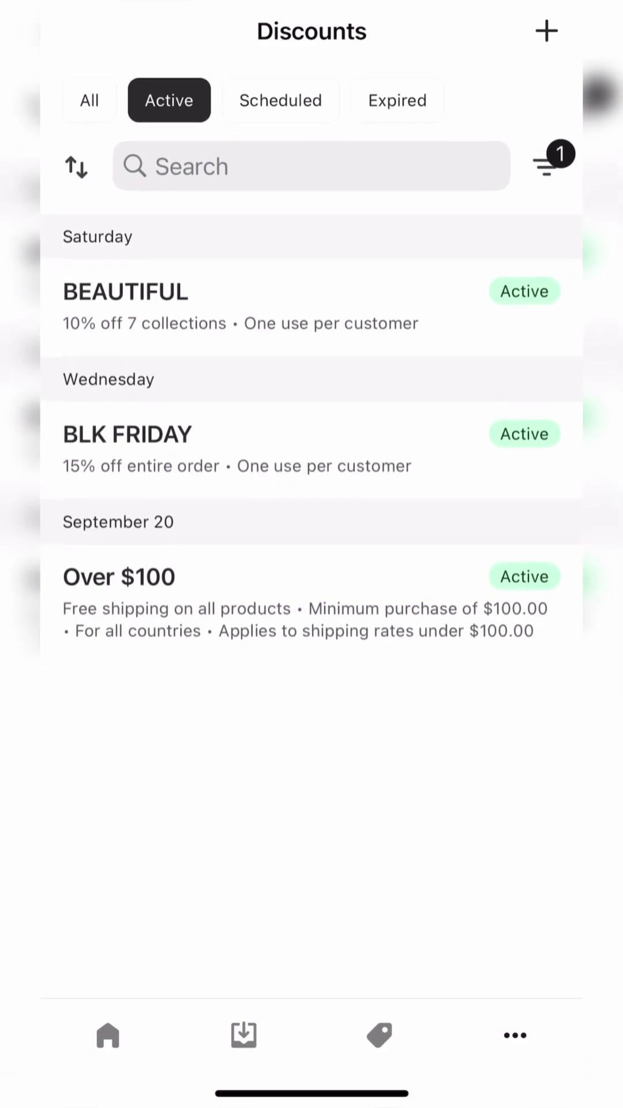
Step: Start a new Amount off orders discount with the empty Discount code field focused
left_click(546, 30)
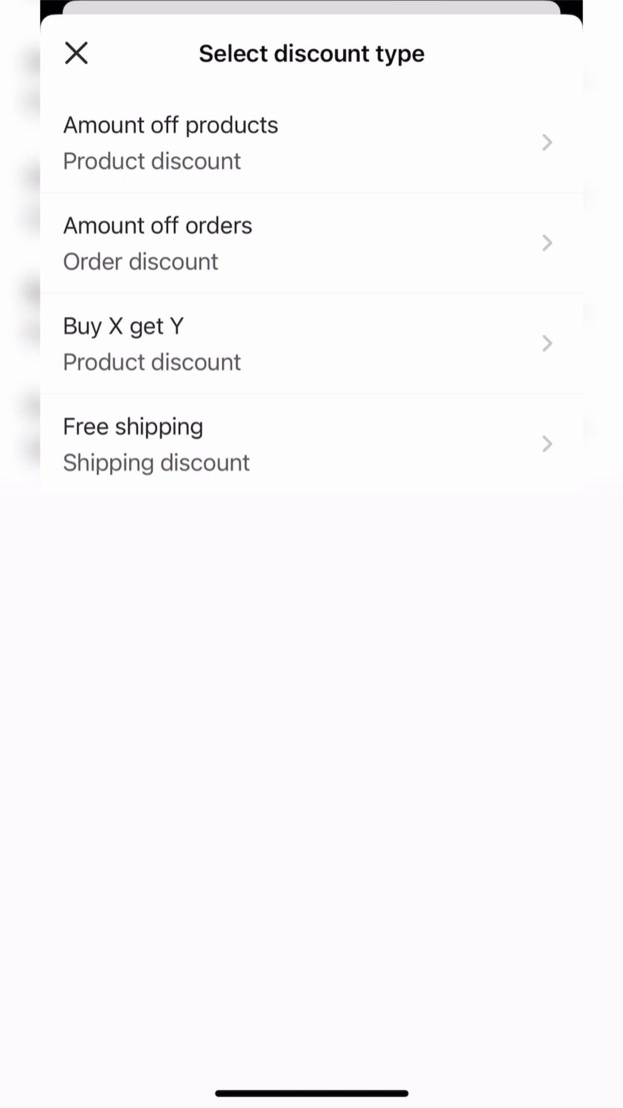
left_click(231, 242)
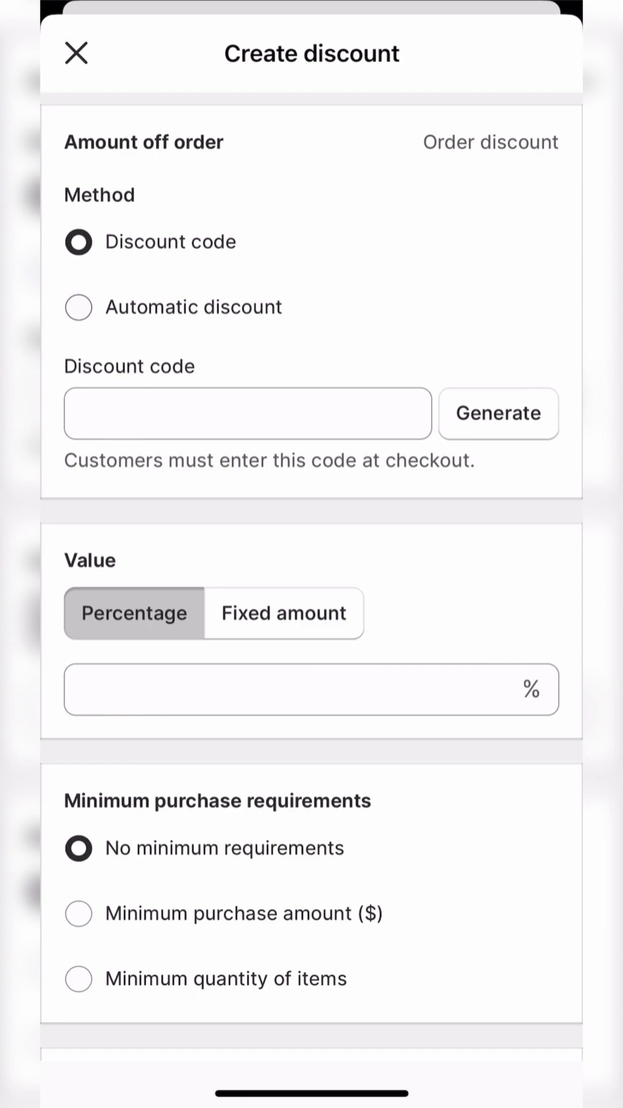
left_click(248, 413)
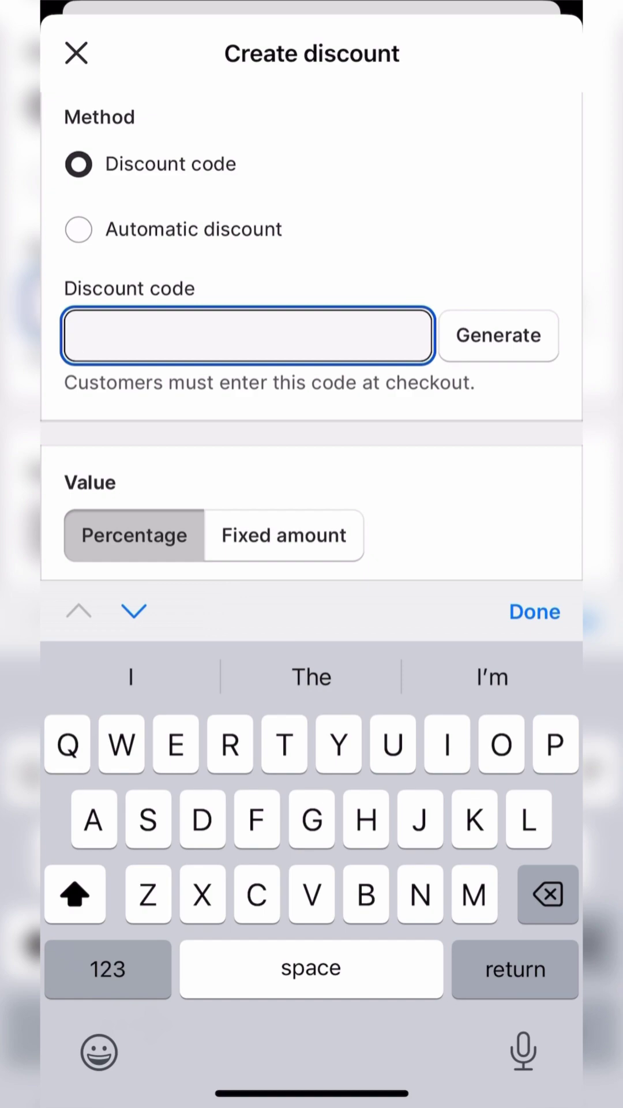
Step: Set the order discount as Automatic with a percentage value of 40
left_click(78, 185)
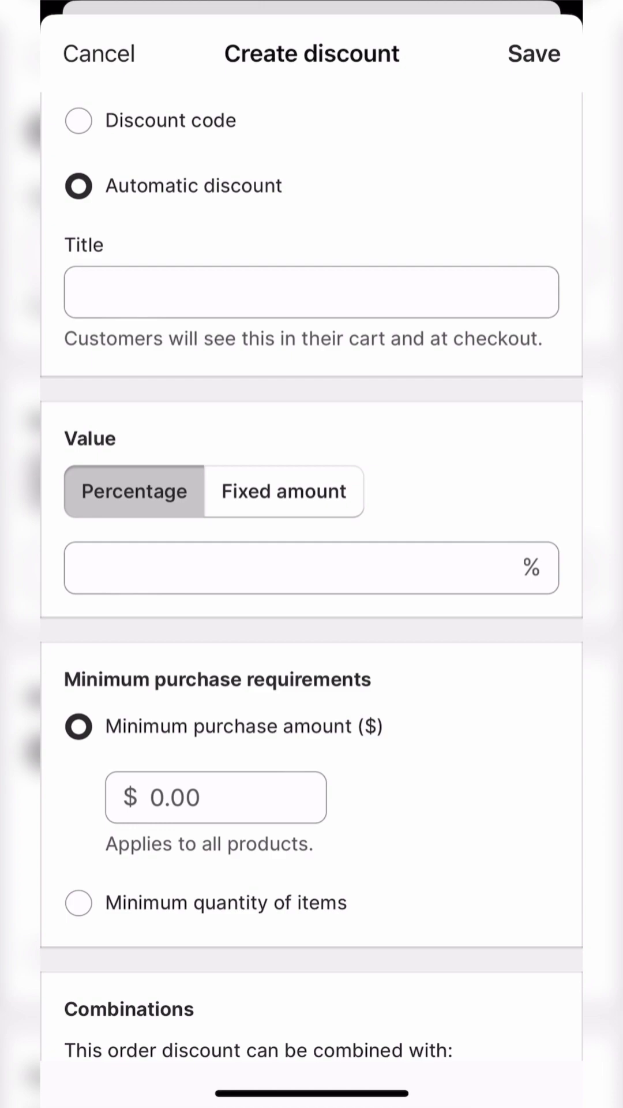
left_click(288, 568)
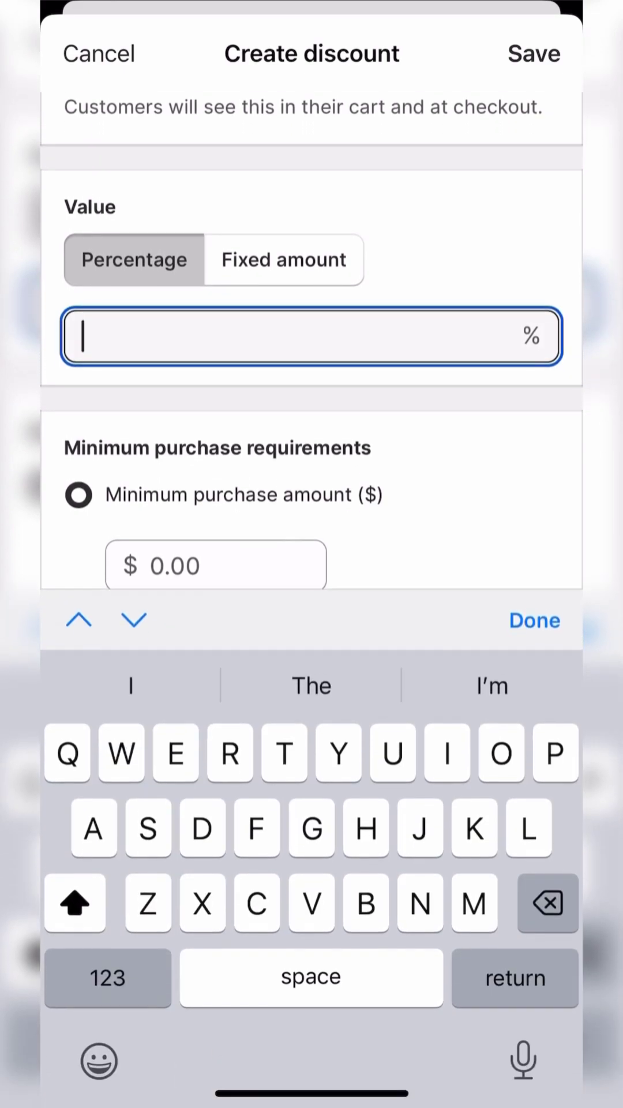
left_click(108, 969)
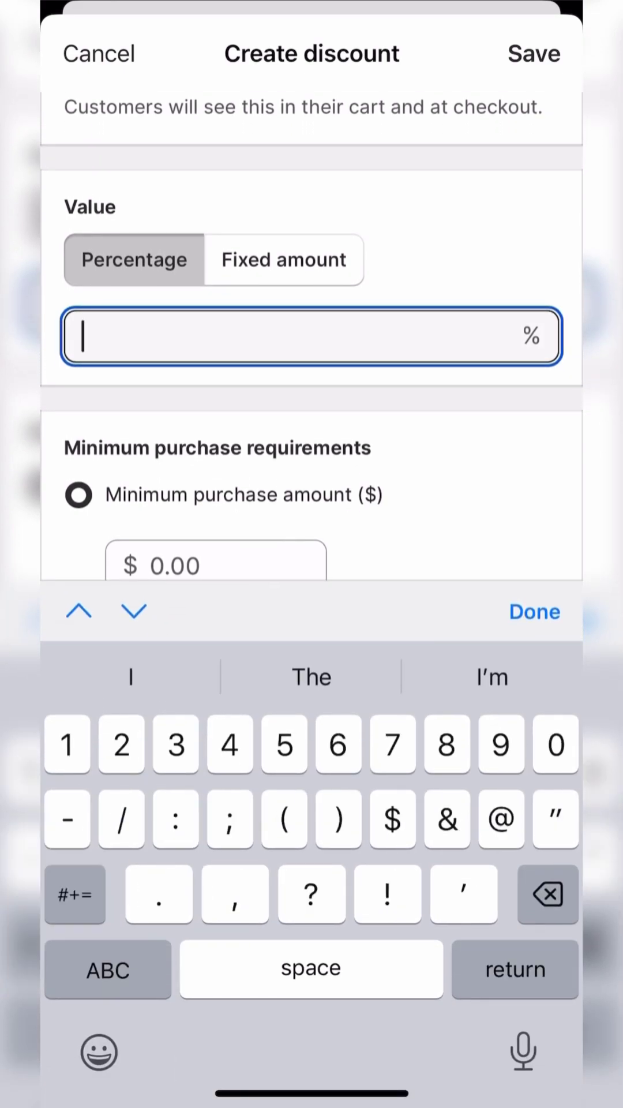
type("40")
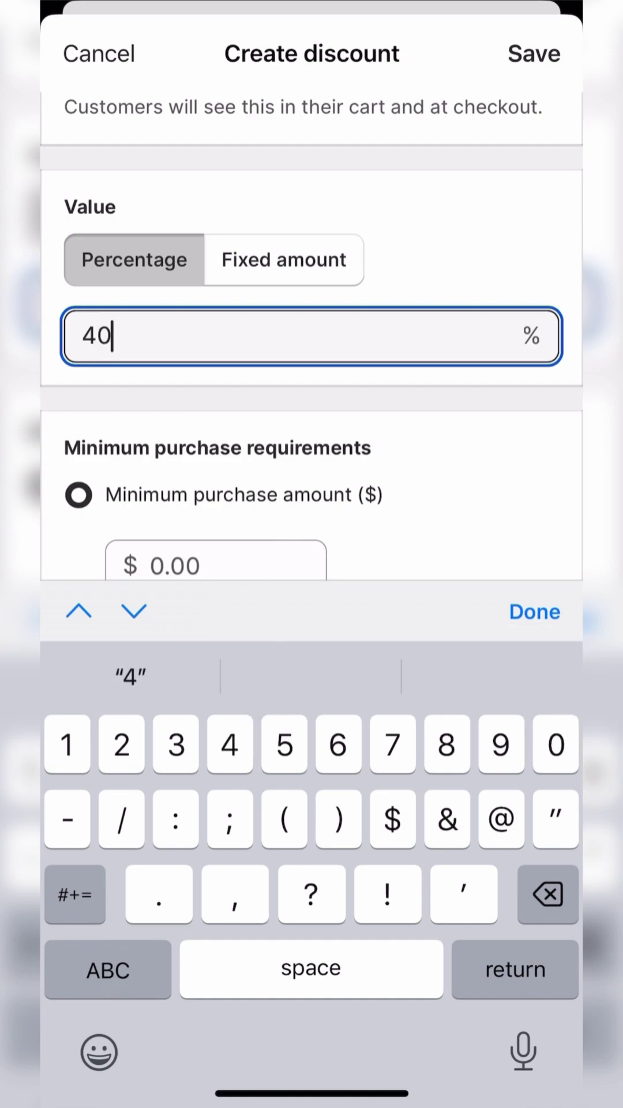
left_click(535, 612)
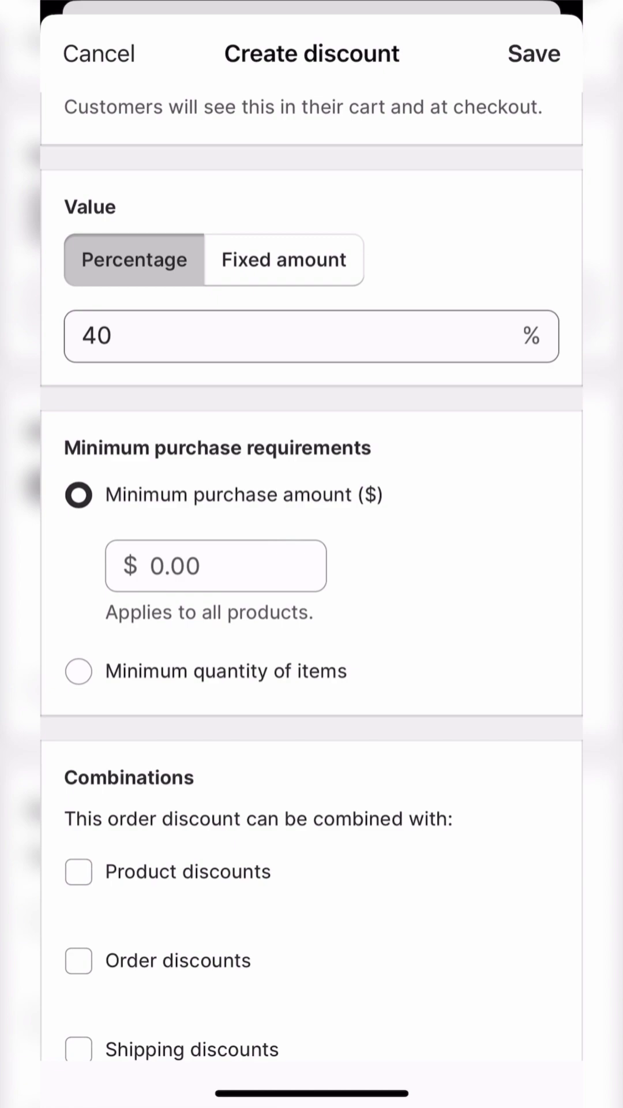
Step: Enter 0.00 as the discount's minimum purchase amount
left_click(216, 565)
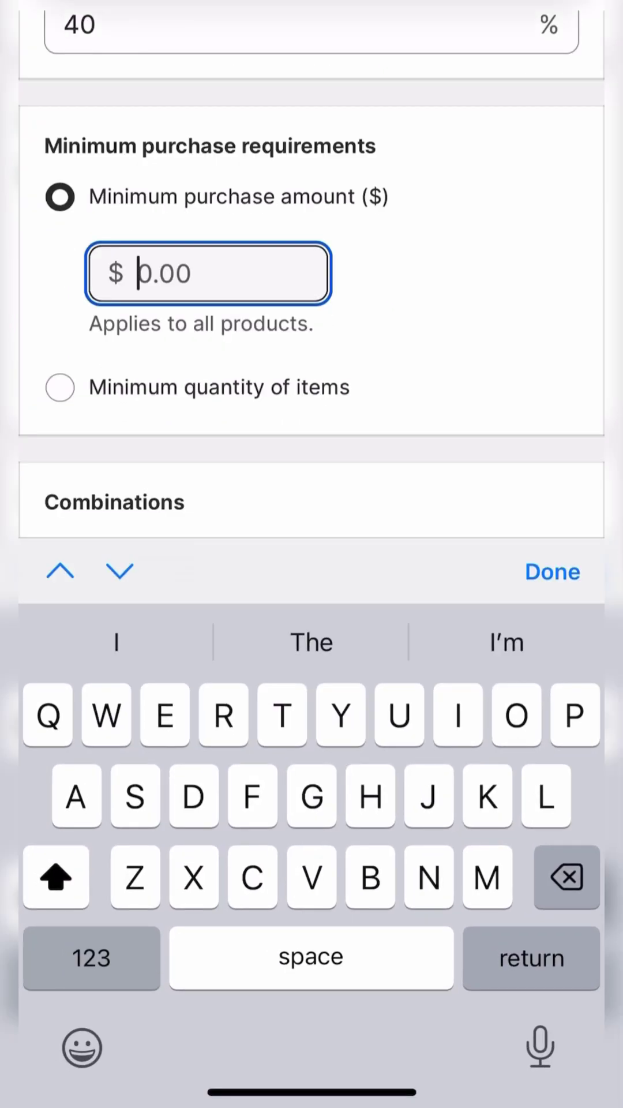
left_click(91, 957)
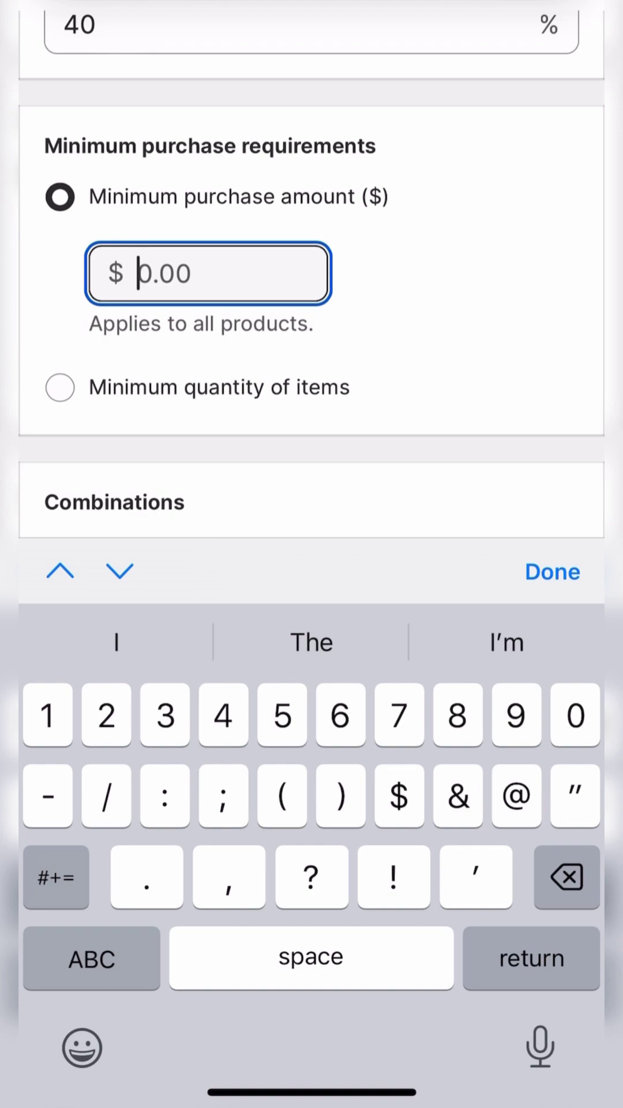
type("0")
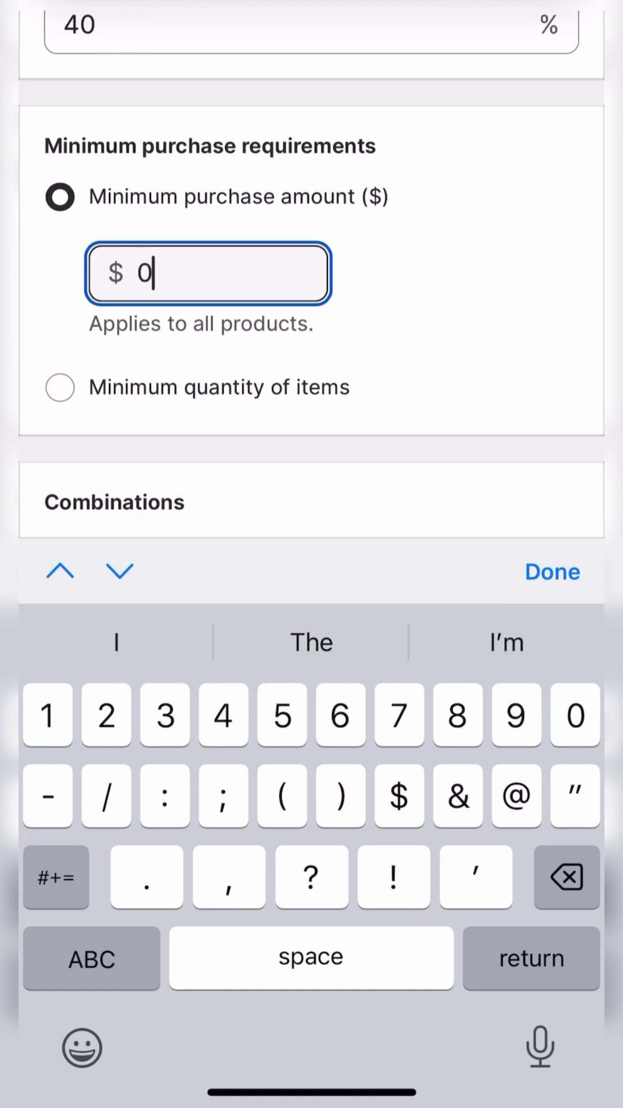
type(".00")
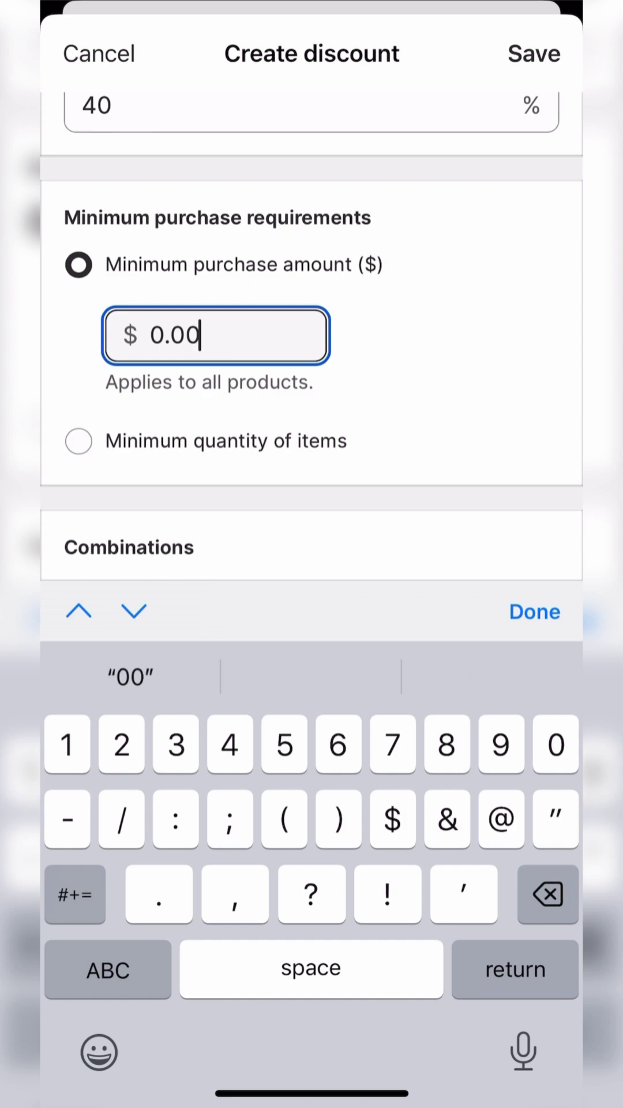
left_click(534, 608)
scroll(311, 634, "down", 3)
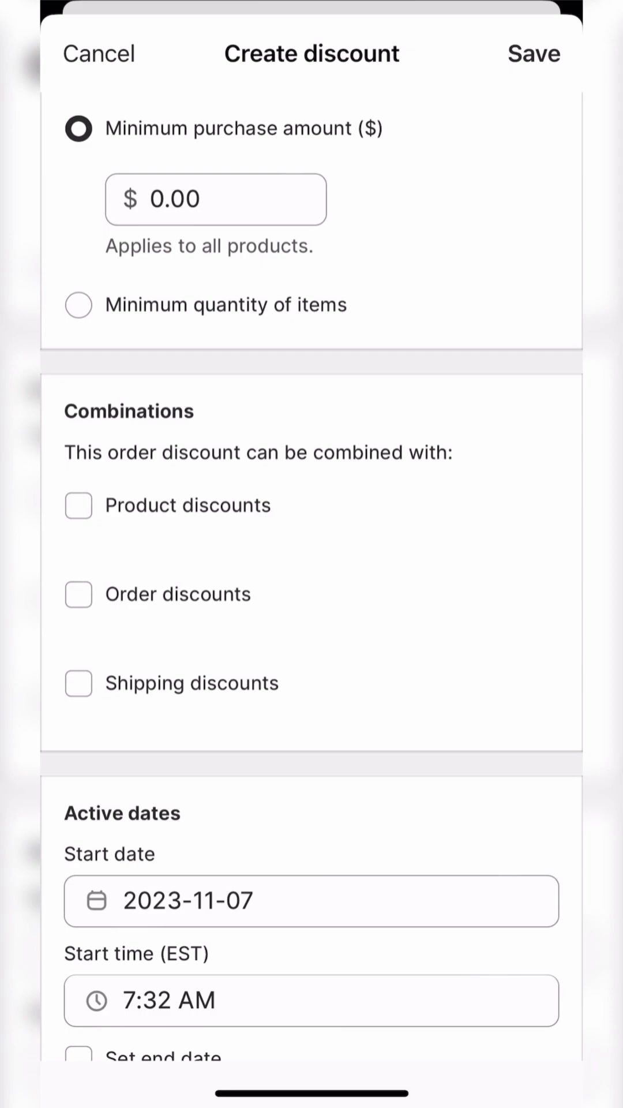
Step: Set the discount to start on November 27, 2023 at 12:00 AM
scroll(311, 684, "down", 2)
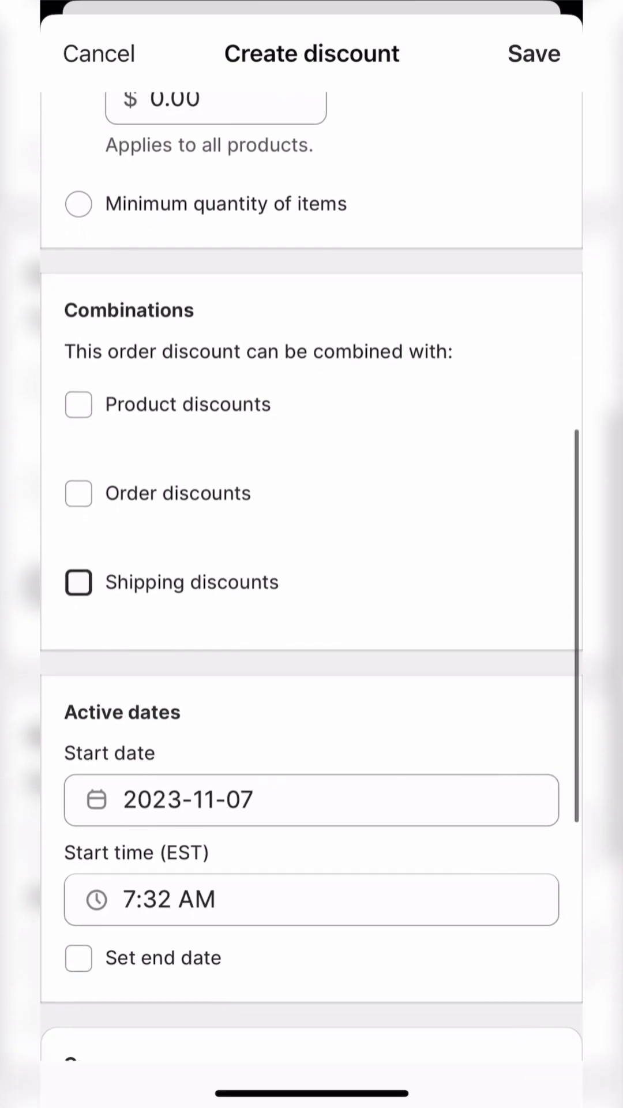
scroll(312, 554, "down", 3)
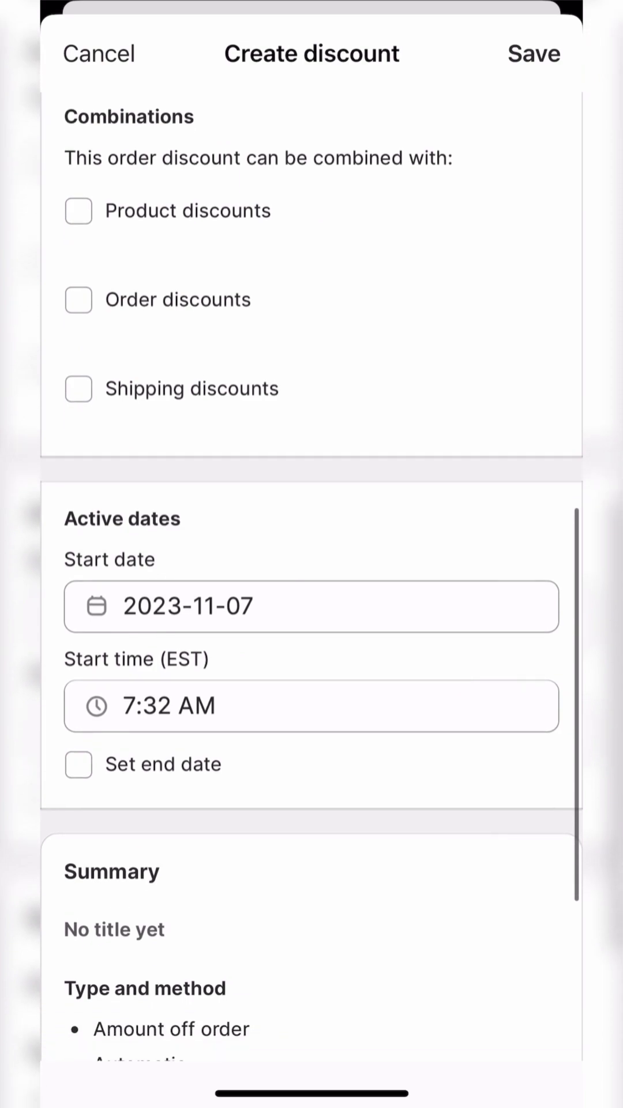
left_click(312, 606)
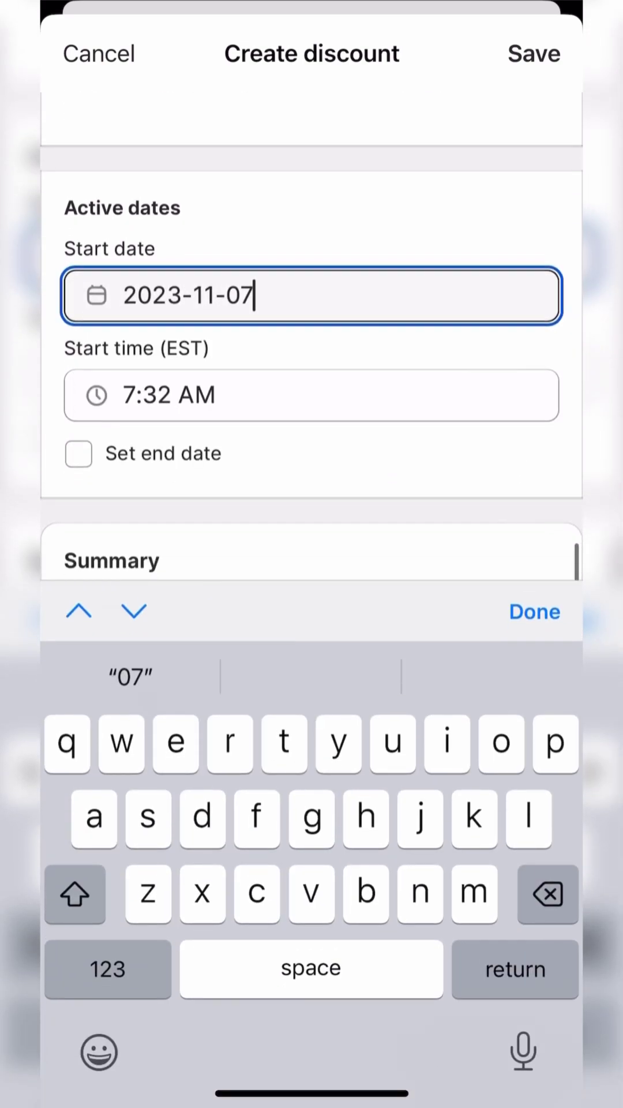
left_click(253, 177)
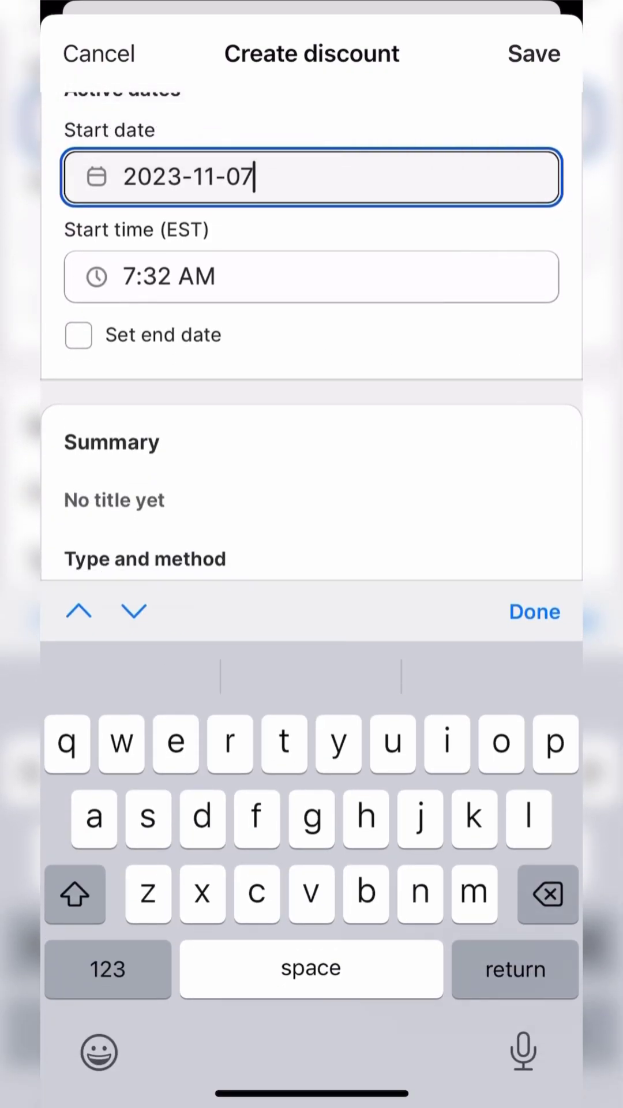
left_click(253, 177)
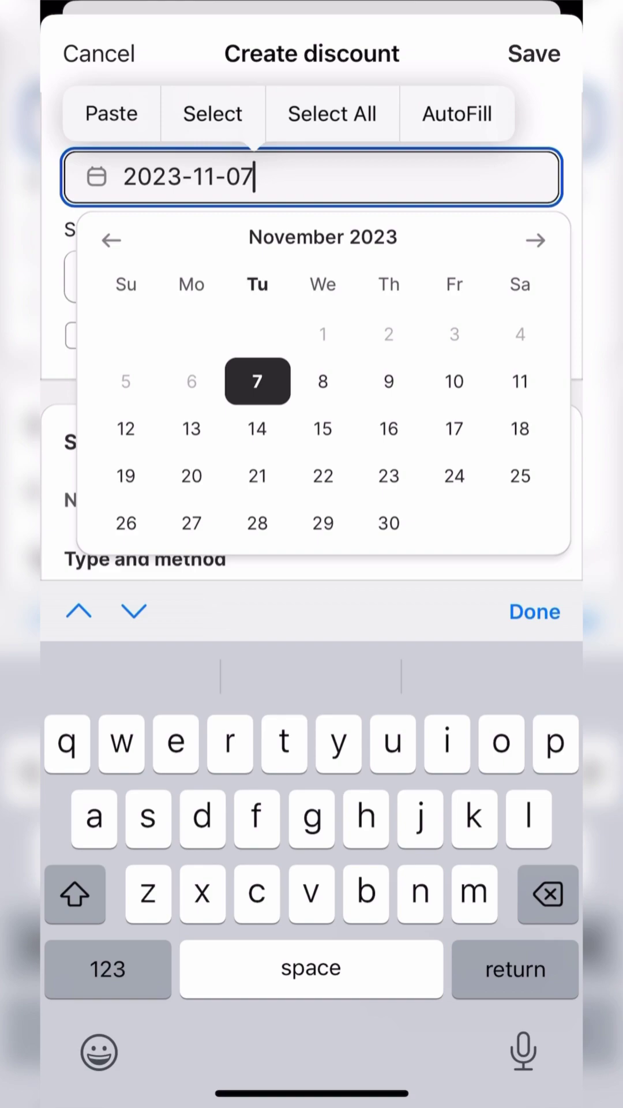
left_click(191, 523)
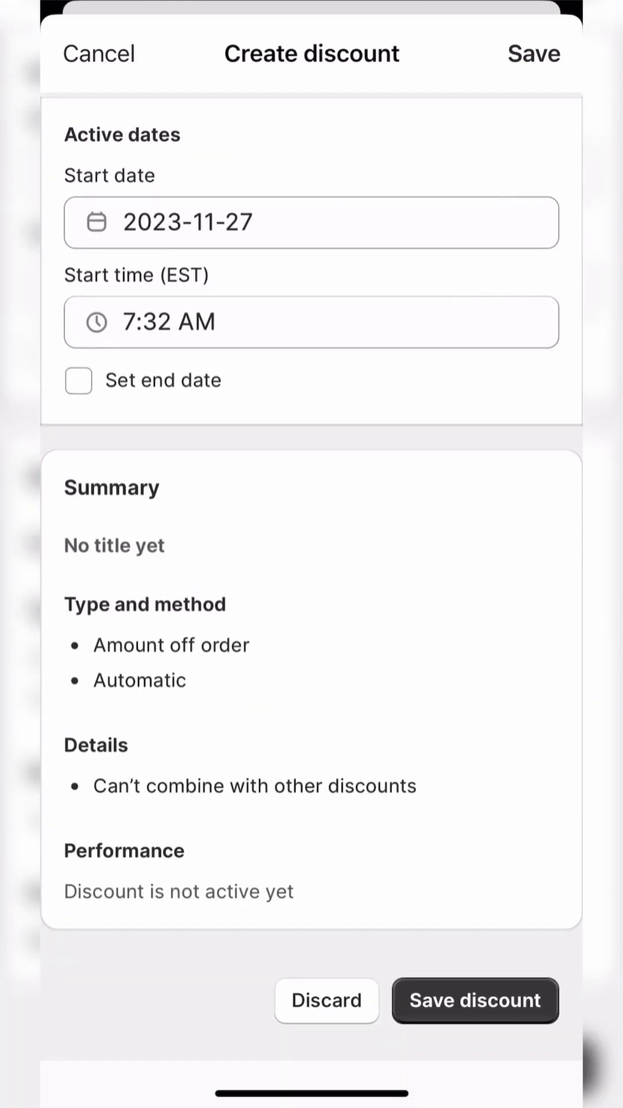
left_click(312, 322)
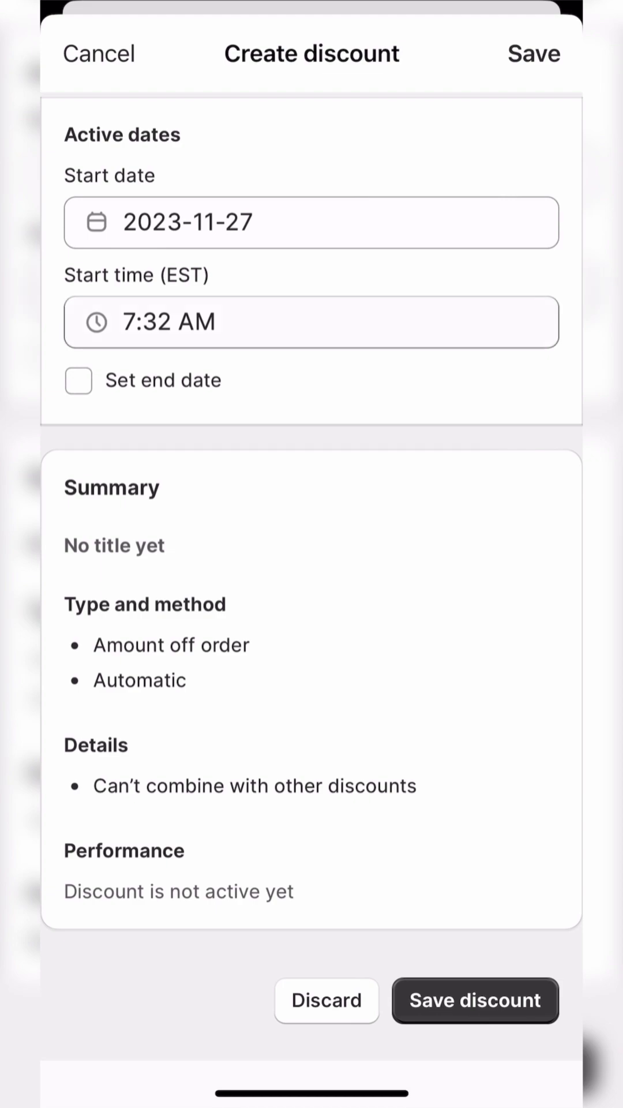
left_click(190, 391)
left_click(534, 843)
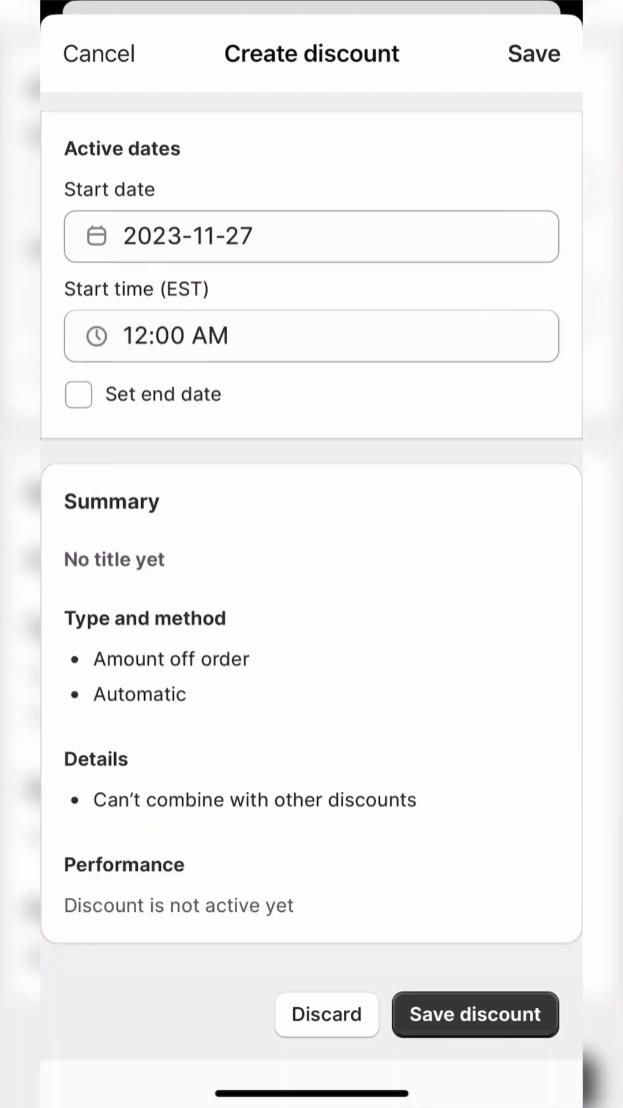
Step: Add an end date of November 28, 2023, ending at 11:59 PM
left_click(79, 394)
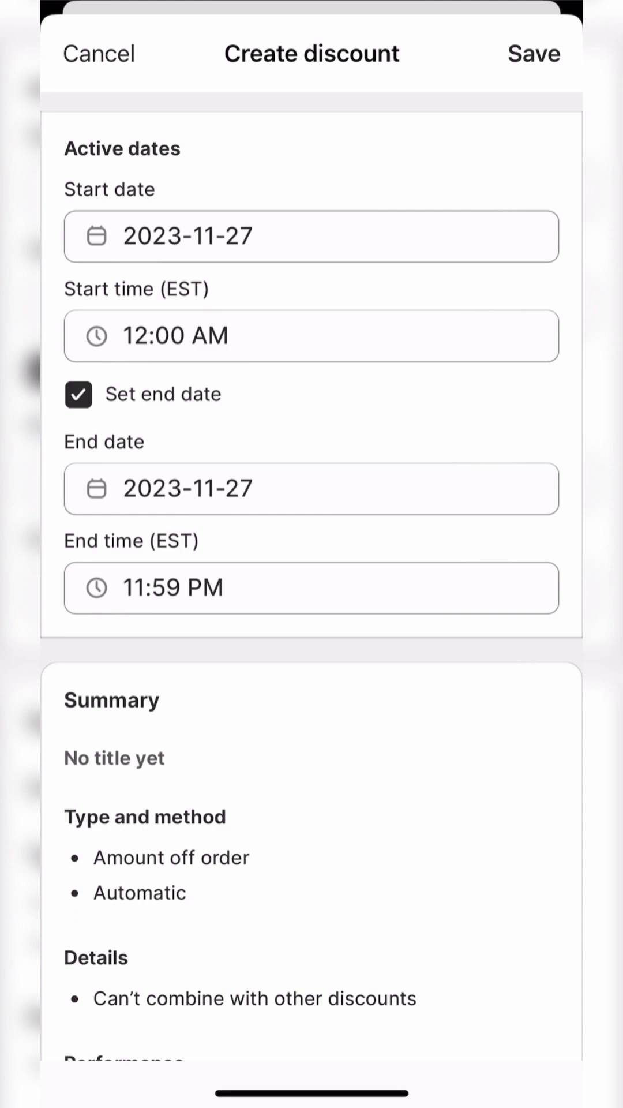
left_click(312, 489)
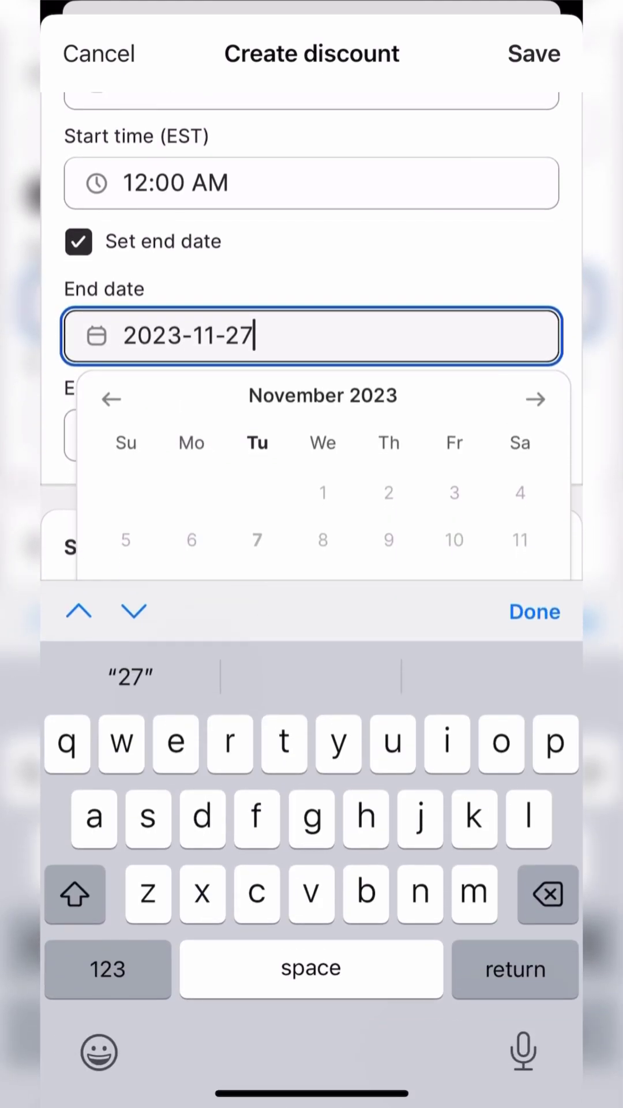
left_click(257, 467)
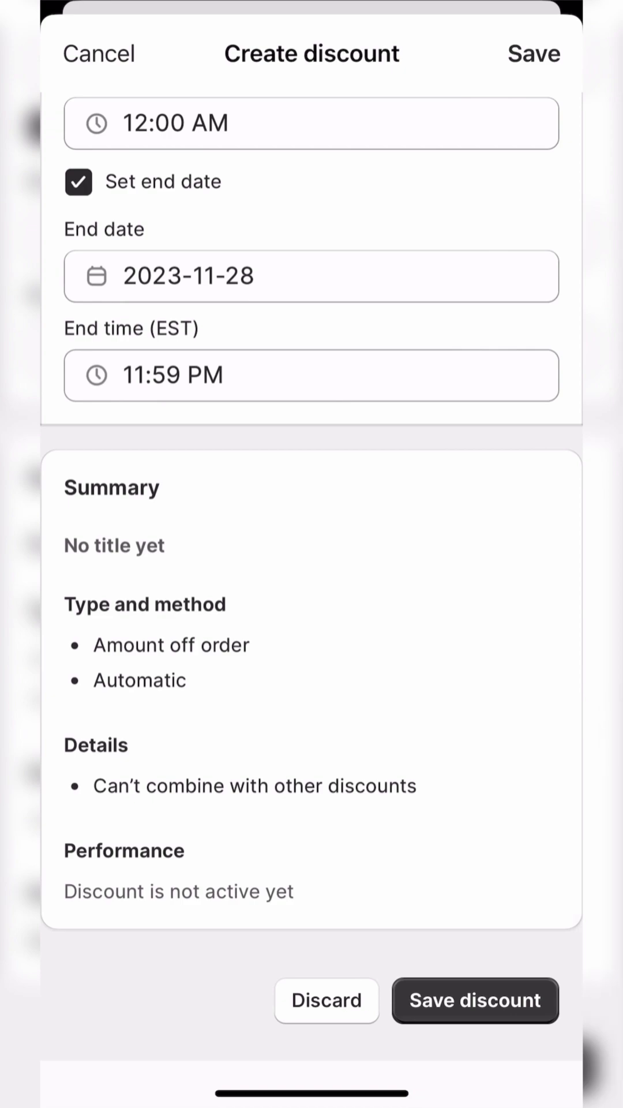
scroll(311, 577, "down", 2)
Step: Review the form up to the Summary and attempt Save discount, which fails validation
scroll(312, 577, "up", 2)
scroll(312, 577, "up", 9)
scroll(312, 577, "up", 6)
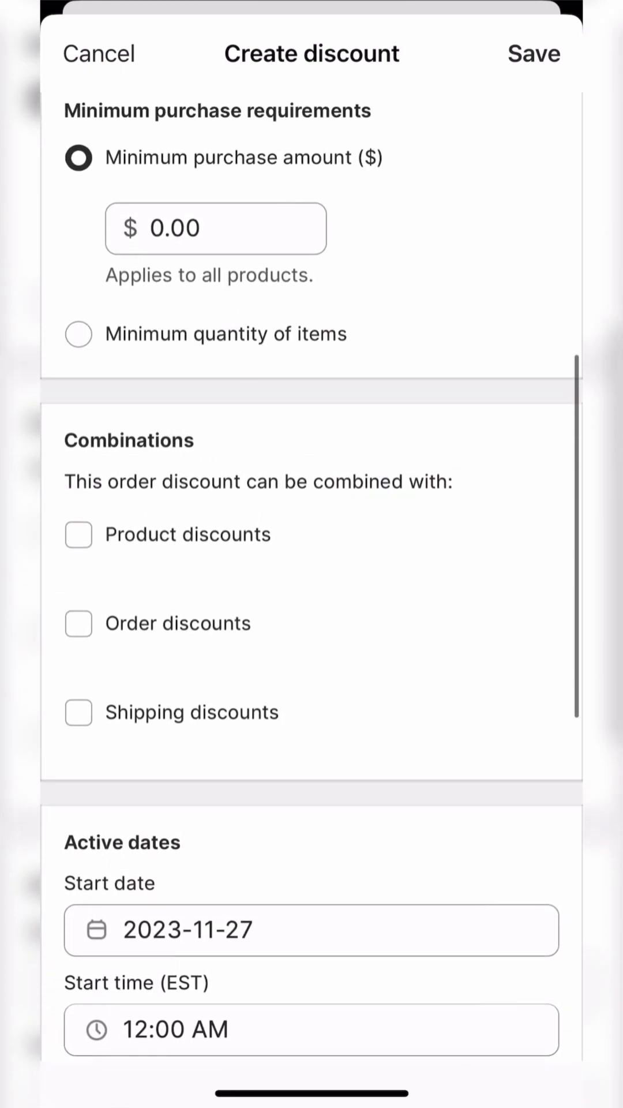
scroll(312, 577, "up", 5)
scroll(312, 554, "up", 5)
left_click_drag(311, 461, 312, 560)
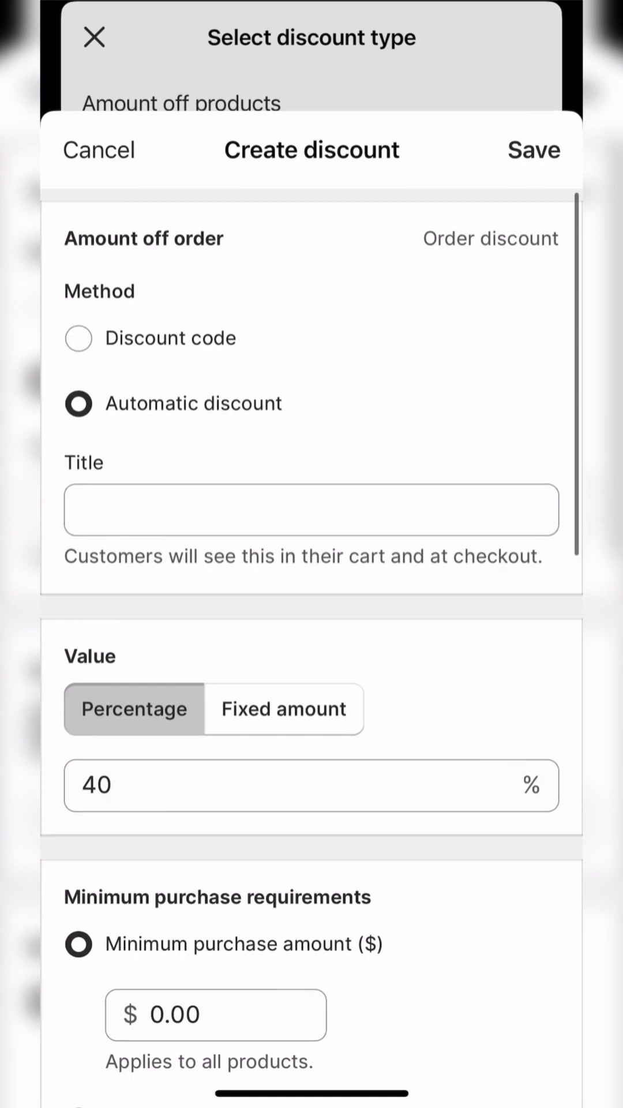
left_click_drag(312, 750, 312, 462)
scroll(311, 554, "down", 10)
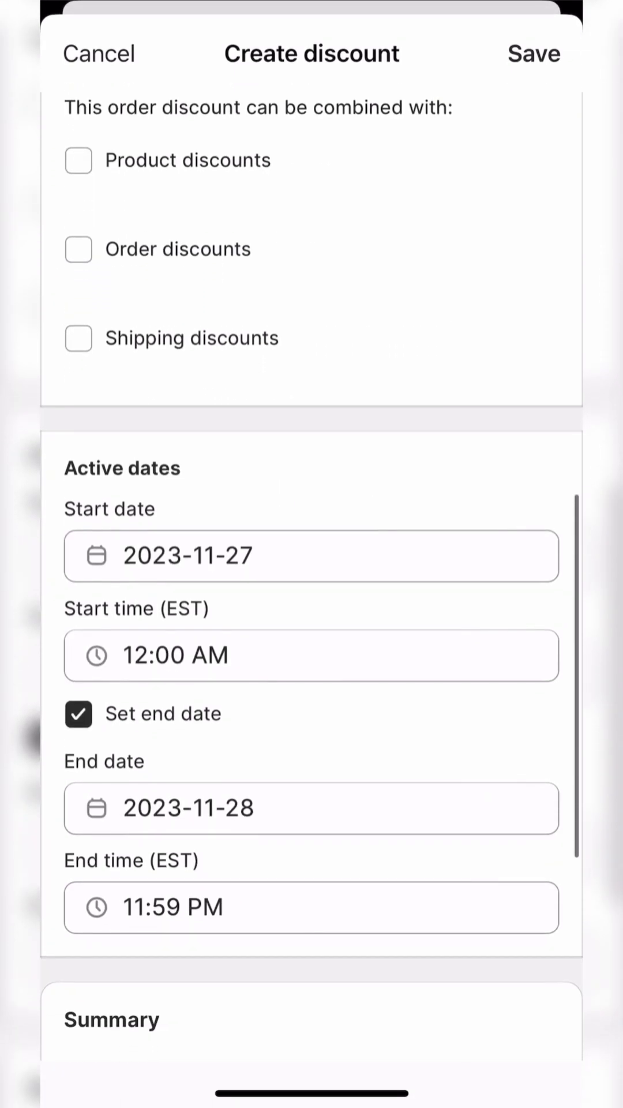
left_click(475, 999)
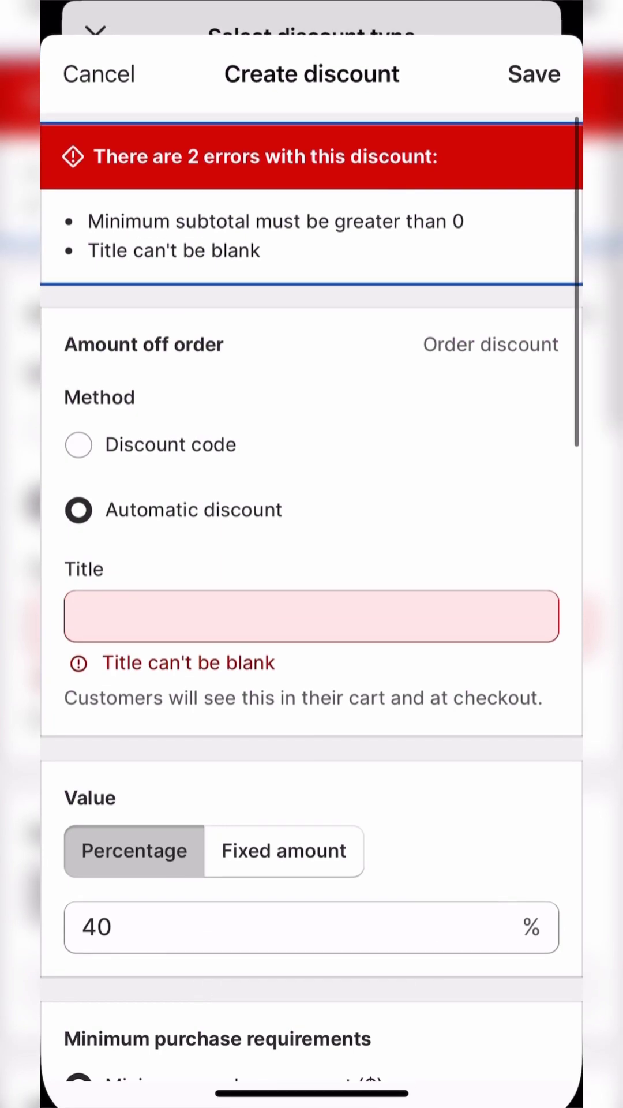
Step: Title the discount 'Cyber Monday'
left_click(311, 596)
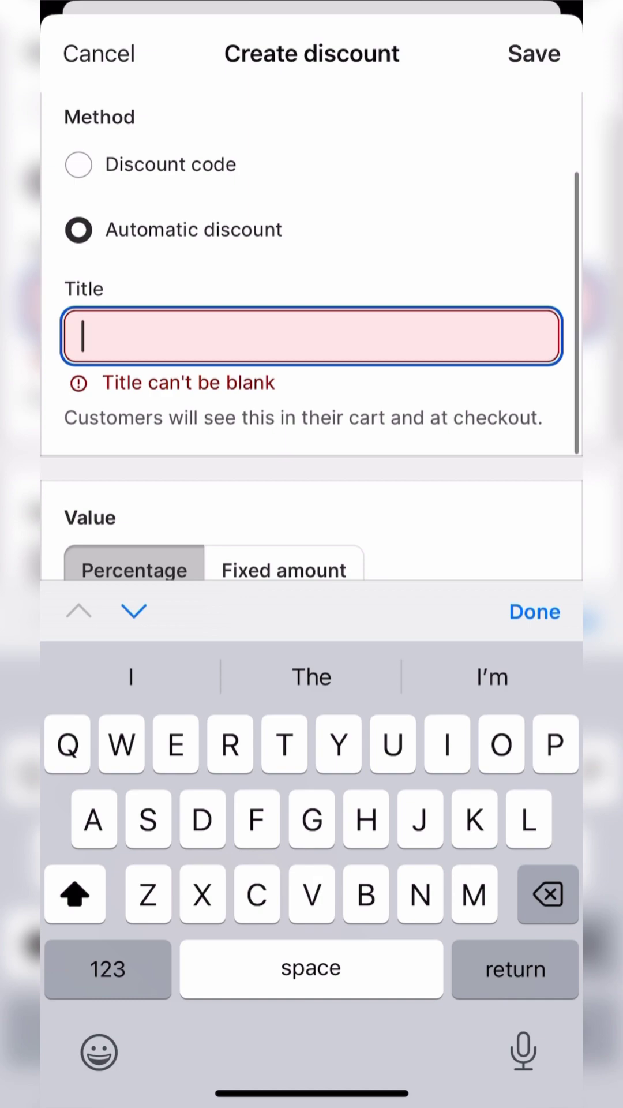
type("Cyber")
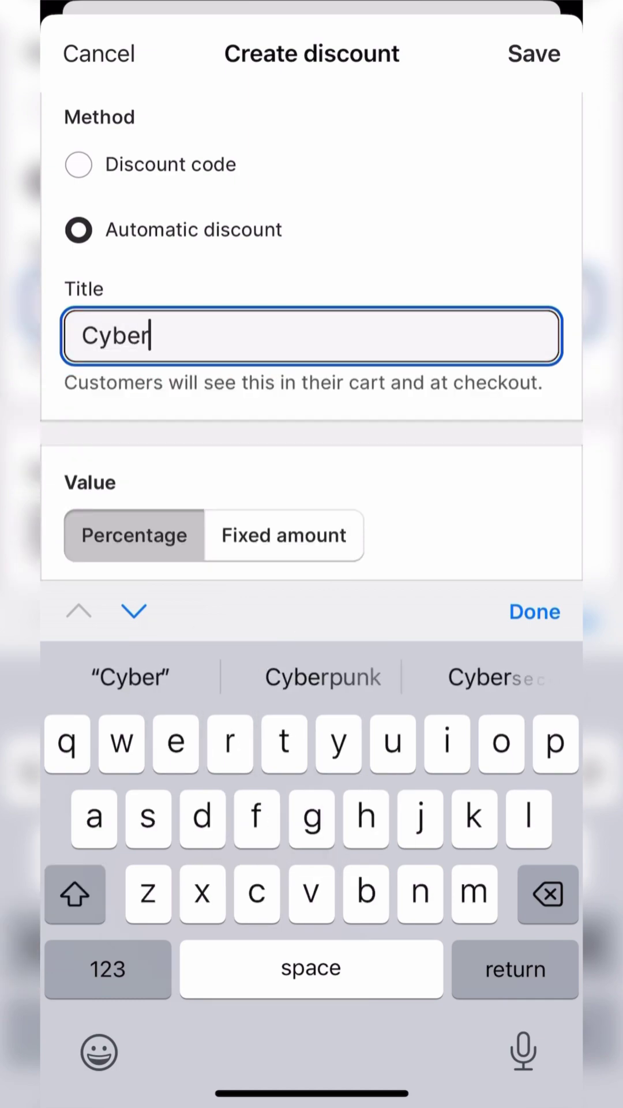
left_click(74, 893)
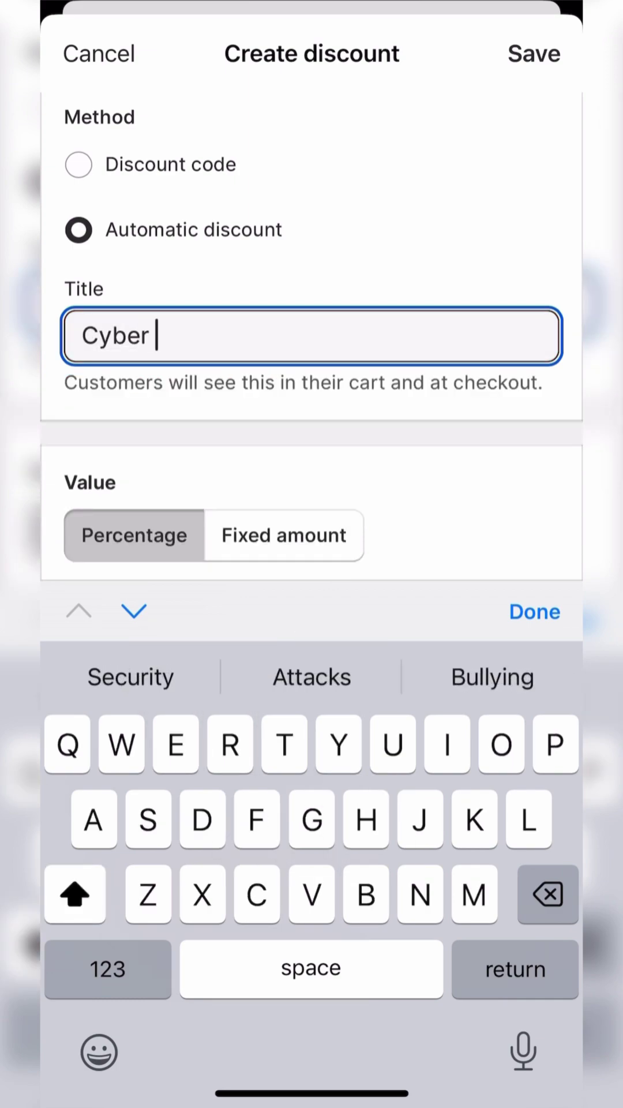
type("Min")
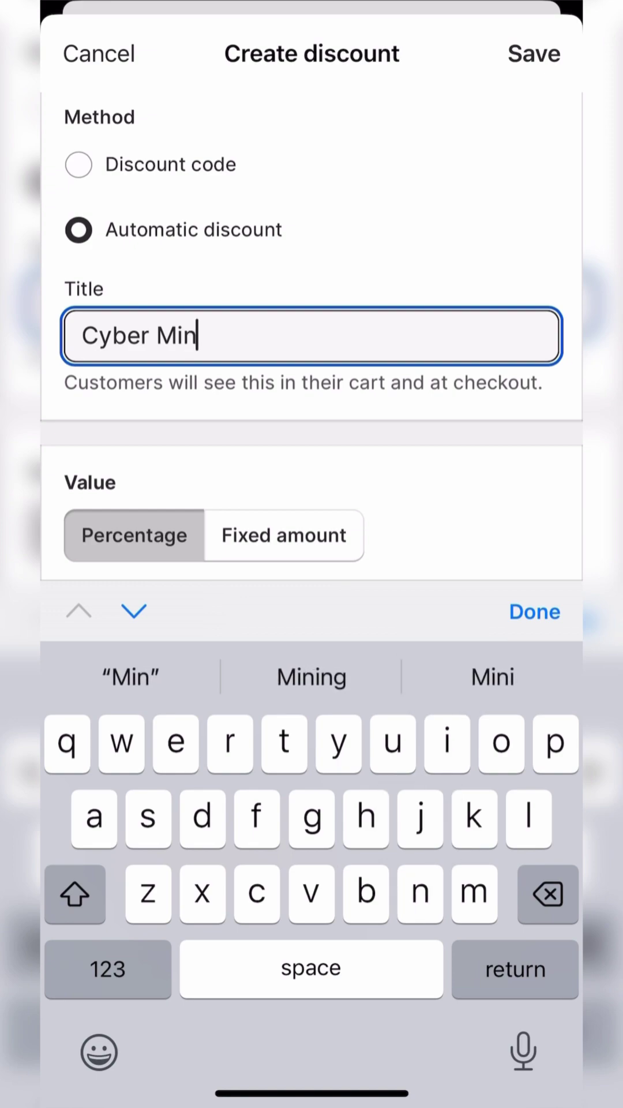
key("BackSpace")
key("BackSpace")
type("o")
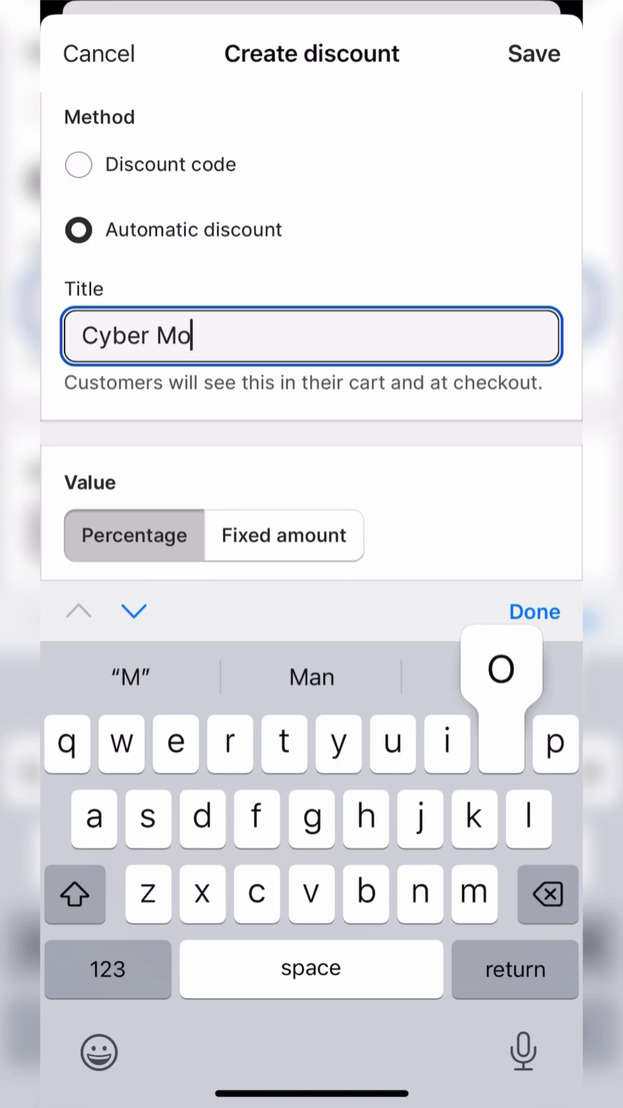
type("nda")
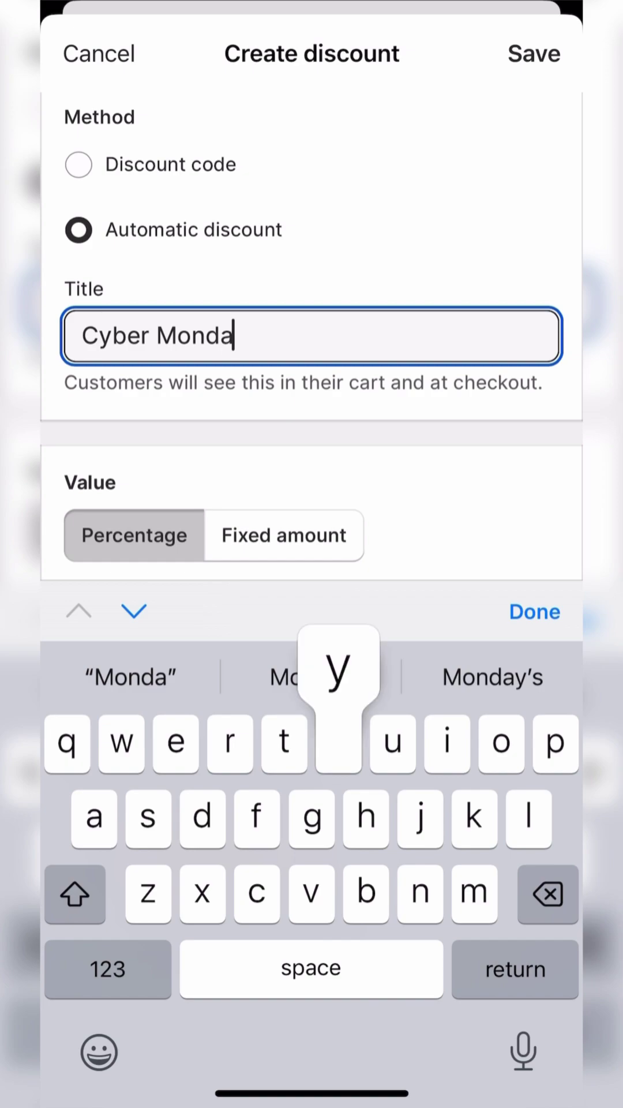
type("y")
left_click(535, 612)
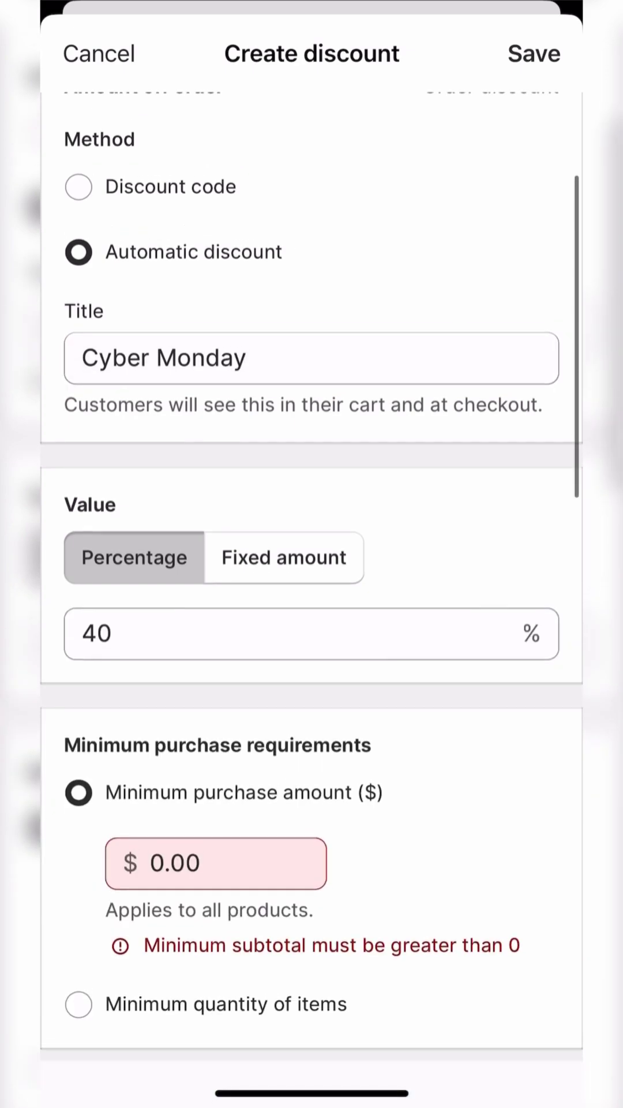
Step: Change the minimum purchase amount to $1.00 and save the discount
scroll(311, 548, "down", 3)
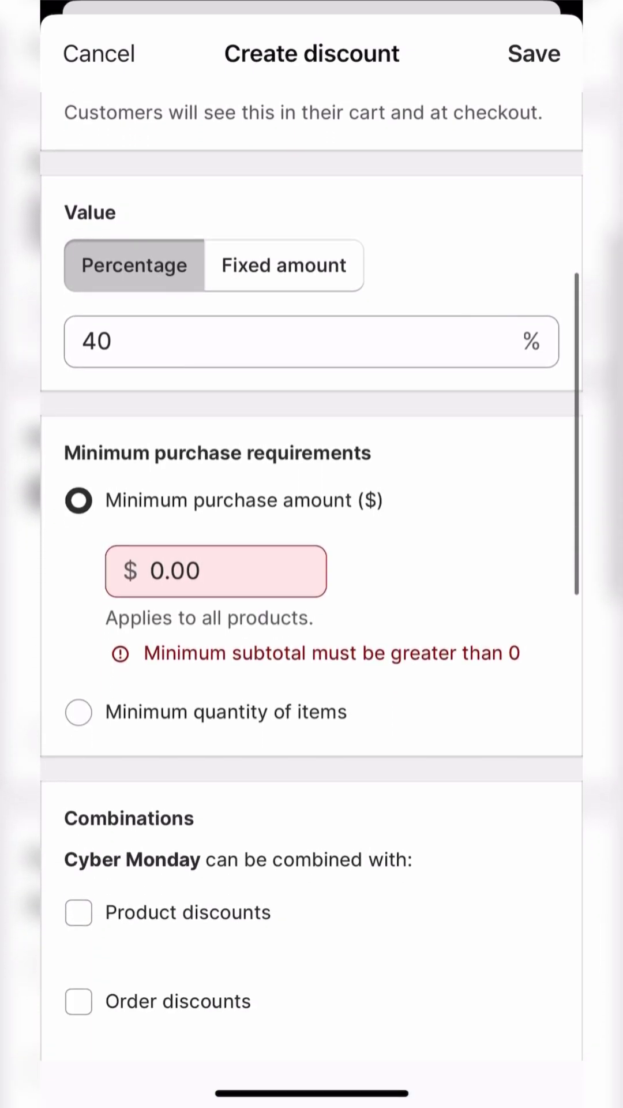
left_click(173, 569)
left_click(108, 968)
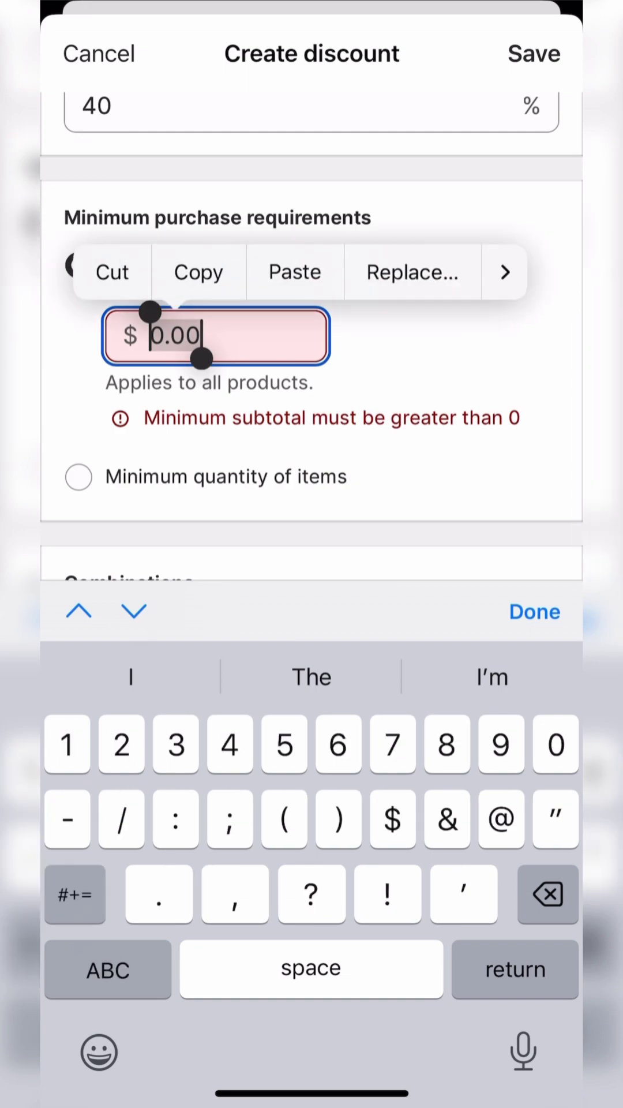
type("1.")
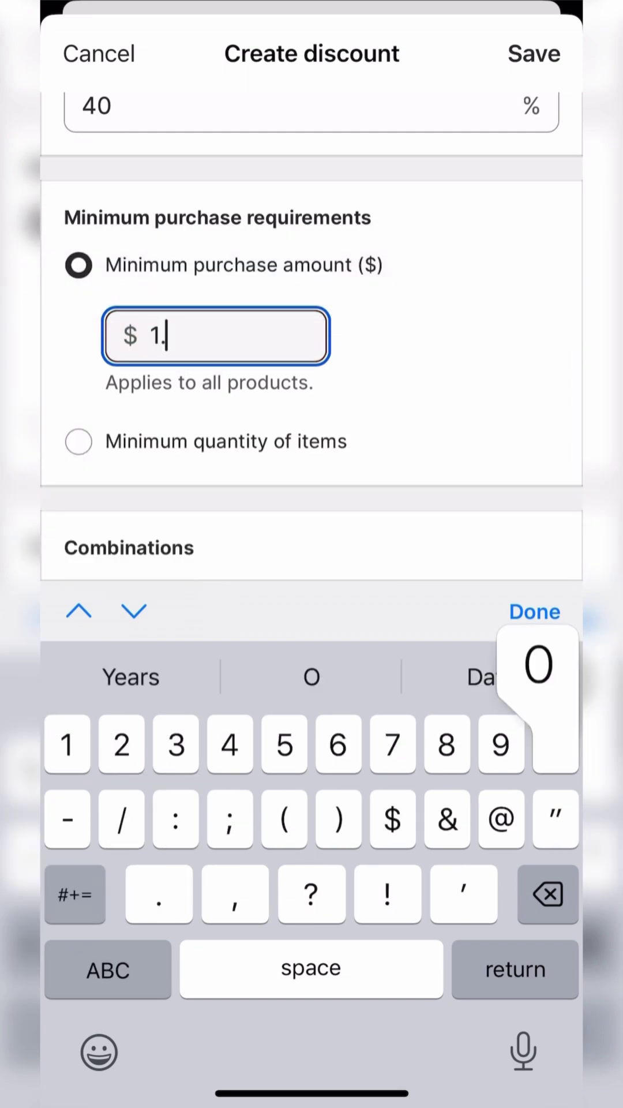
type("00")
left_click(534, 612)
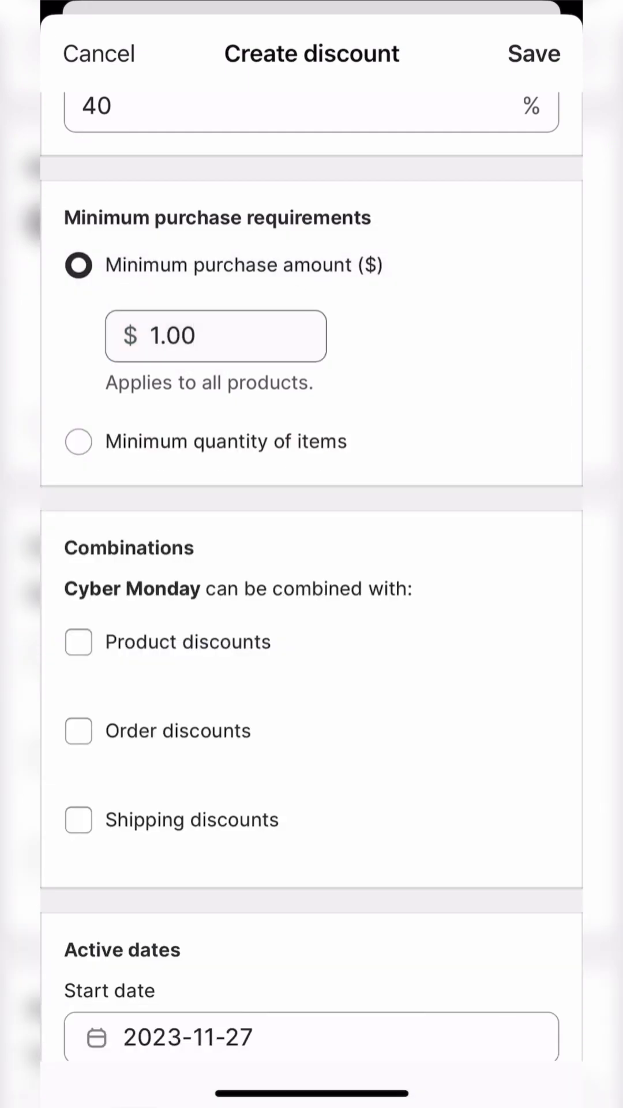
scroll(311, 554, "down", 10)
scroll(311, 554, "down", 5)
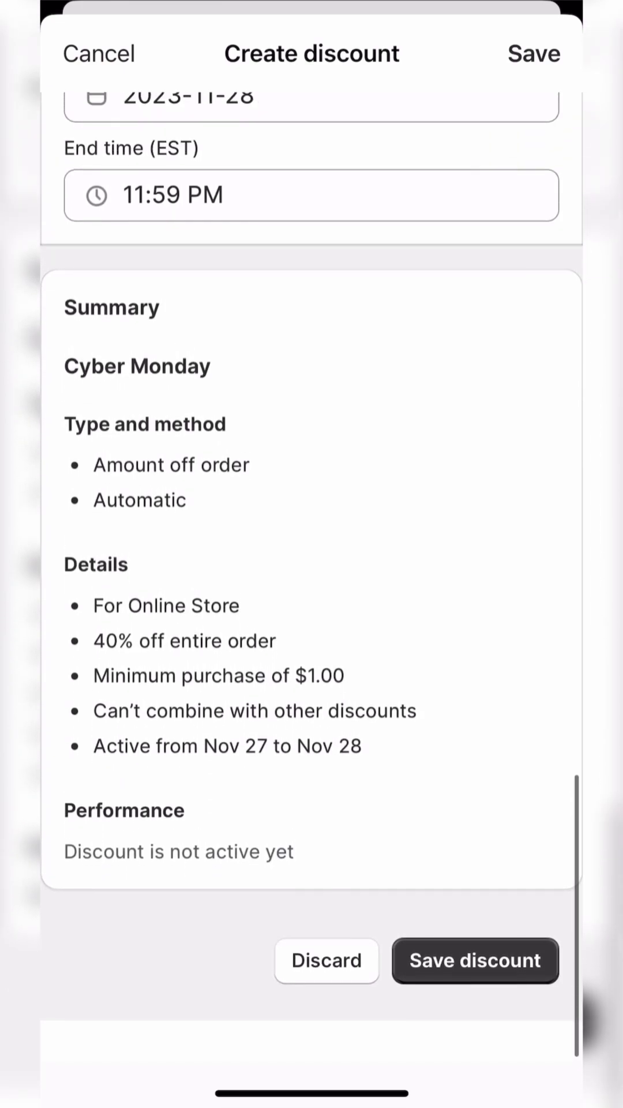
left_click(475, 960)
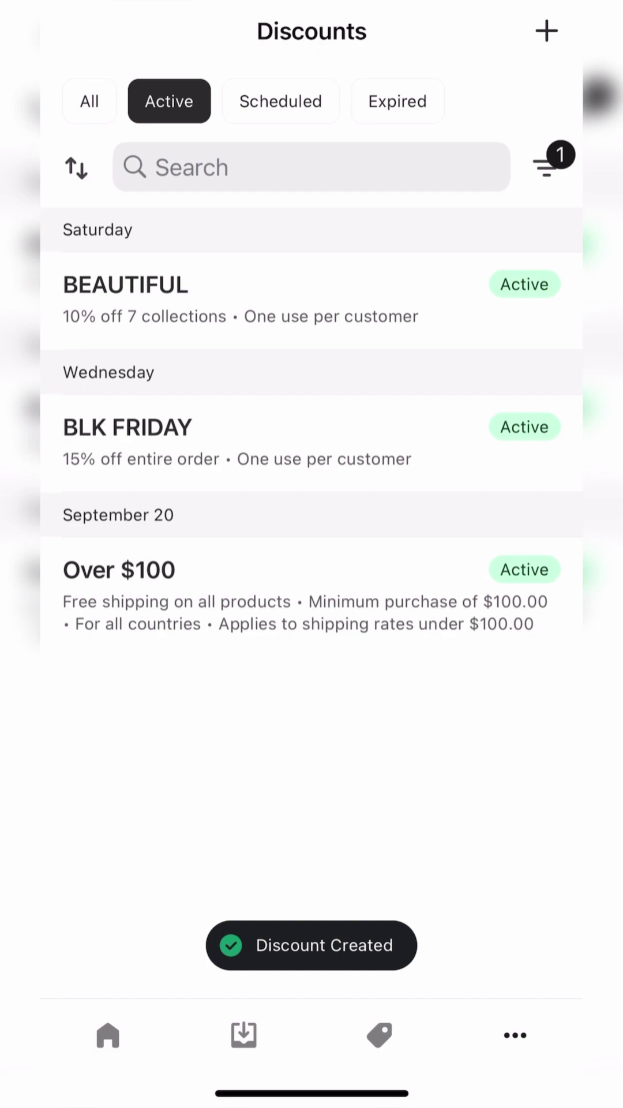
Step: Filter the Discounts list to Scheduled to look for Cyber Monday
left_click(281, 101)
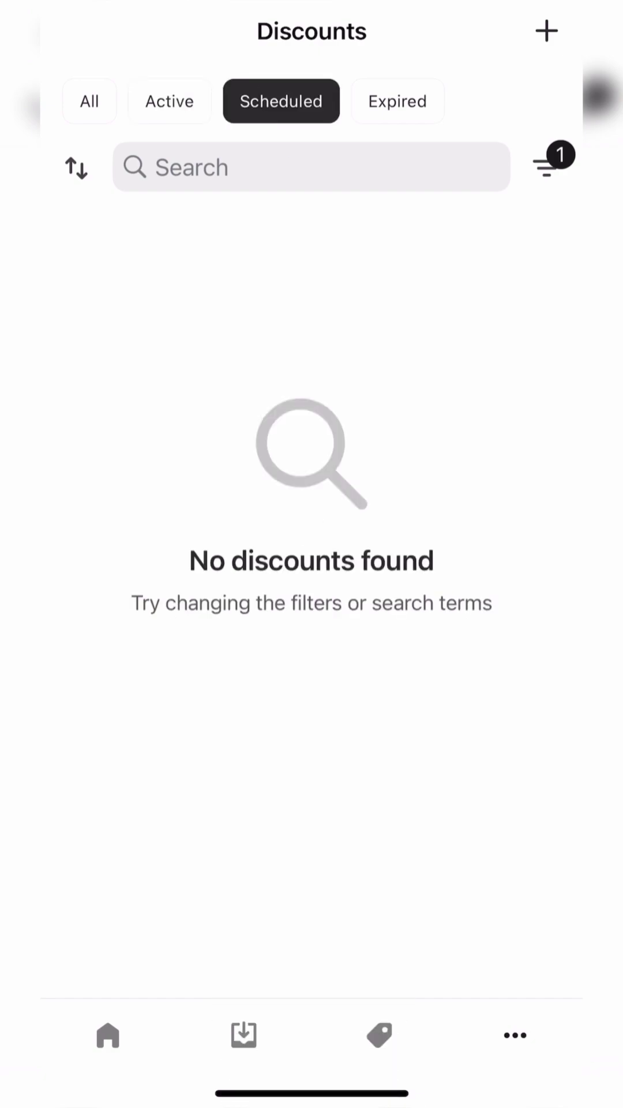